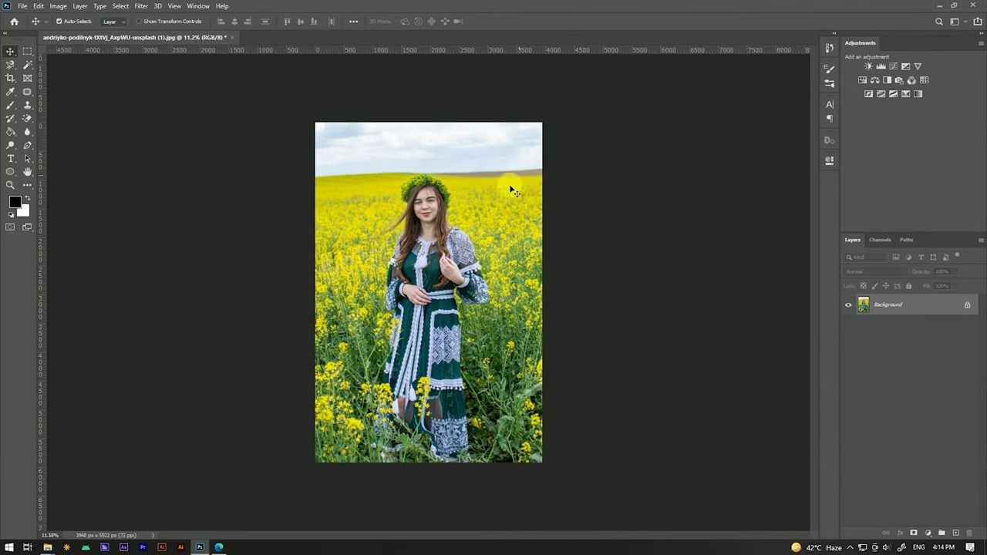
- Duplicate the Background layer into a 'Background copy' layer above it
scroll(488, 209, up, 2)
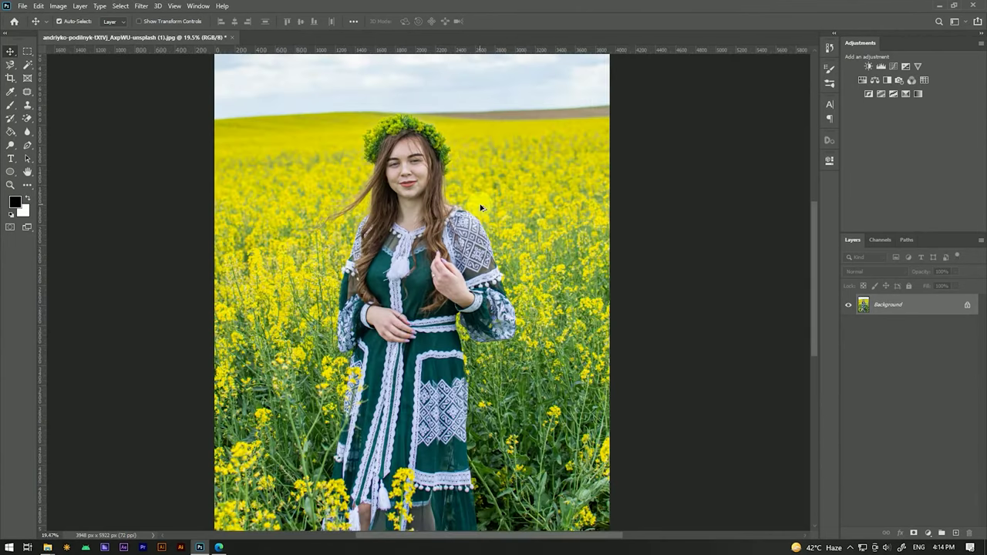
scroll(483, 210, down, 1)
scroll(458, 161, up, 2)
scroll(460, 161, up, 1)
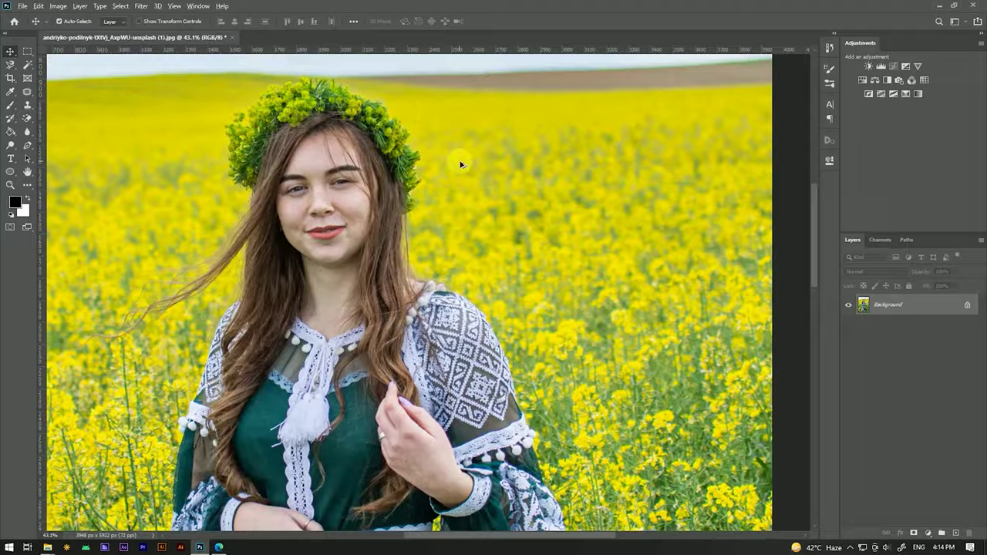
scroll(473, 165, down, 3)
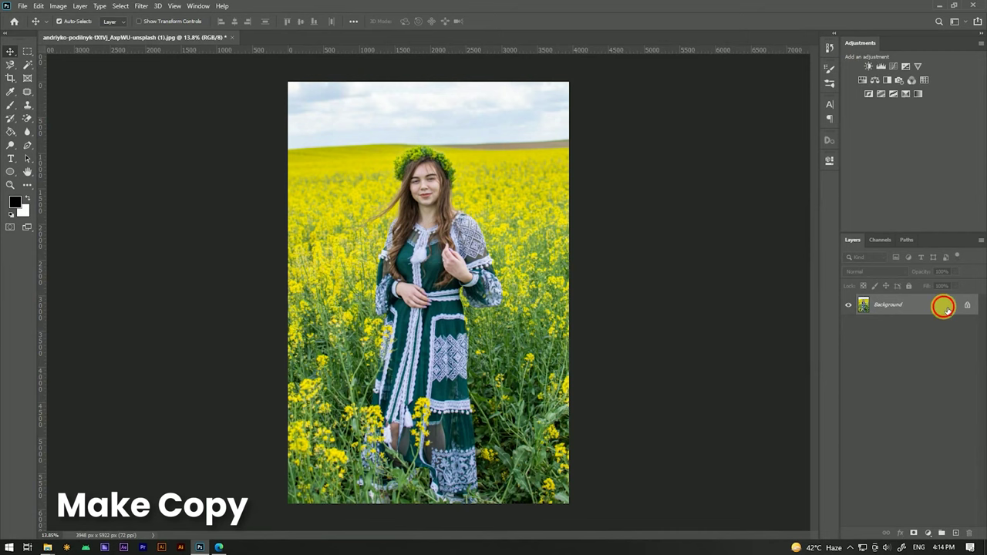
drag(945, 308, 955, 532)
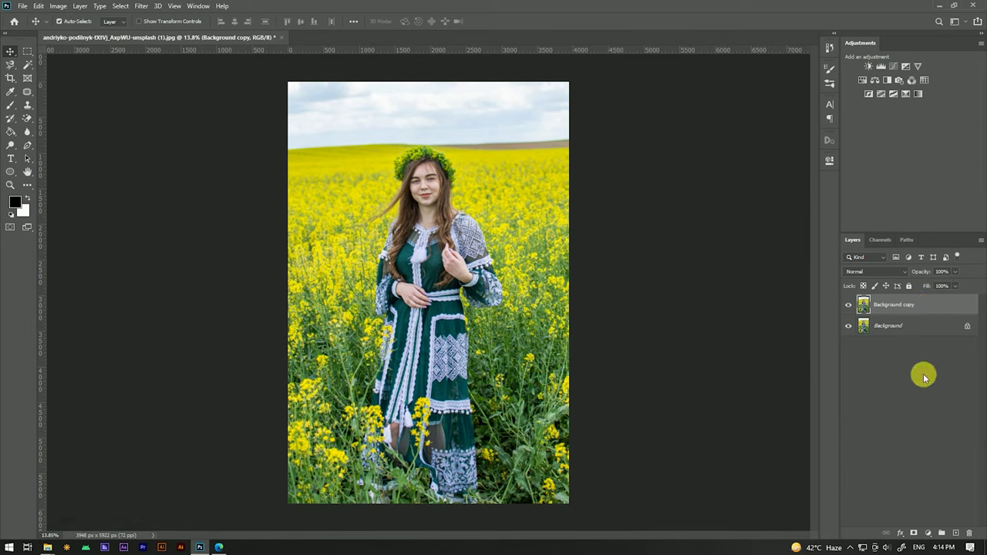
click(928, 533)
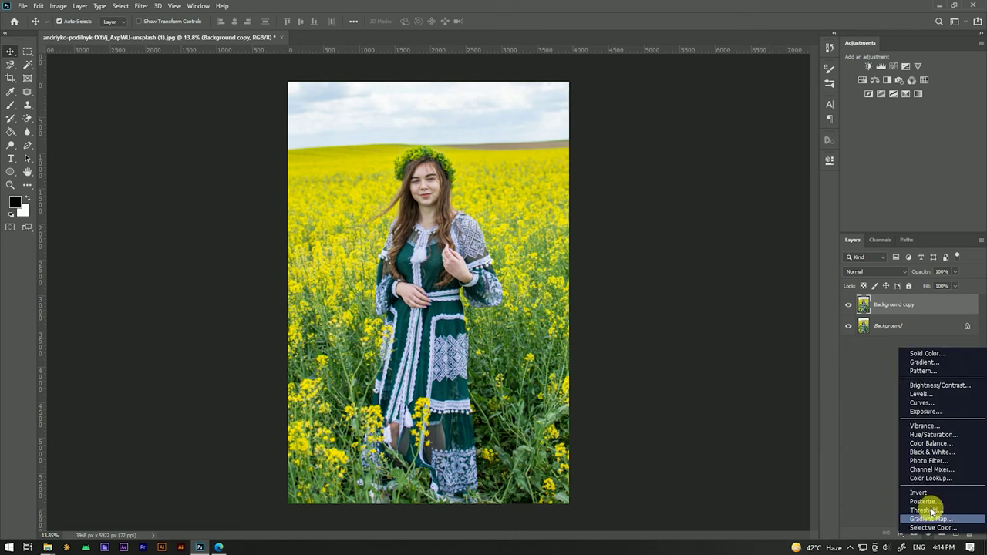
- Add a Channel Mixer layer whose Green output uses 0 Green and 100 Blue
click(928, 470)
click(743, 205)
click(742, 213)
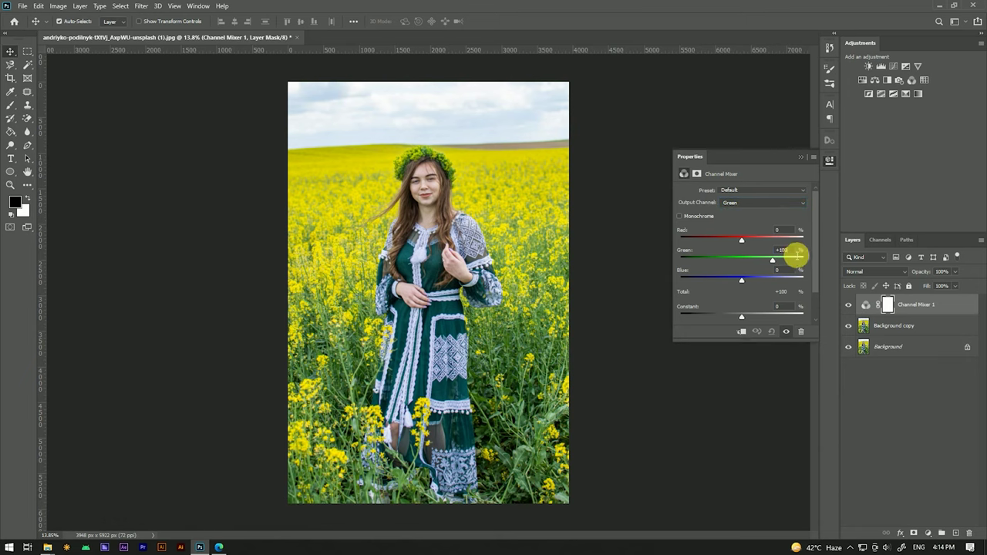
text(0)
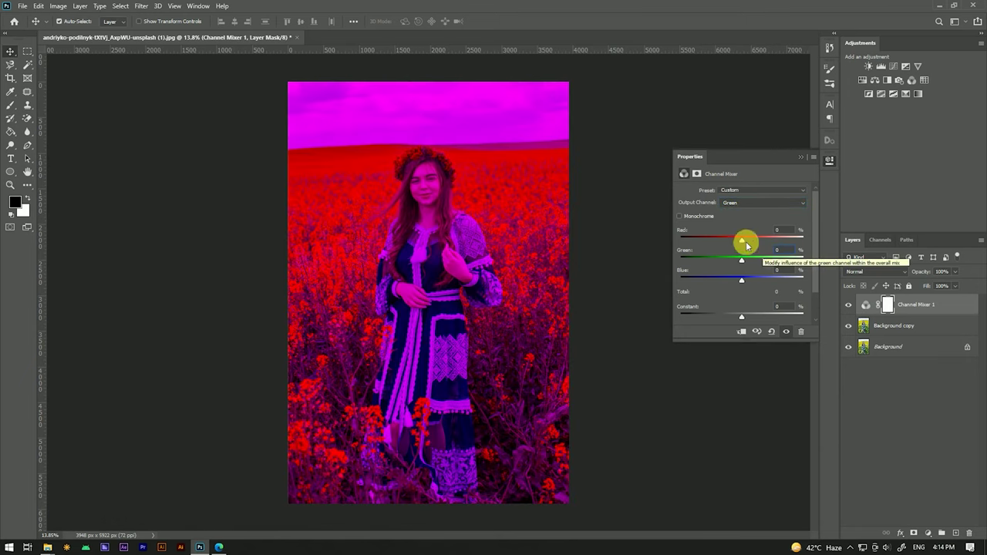
click(765, 266)
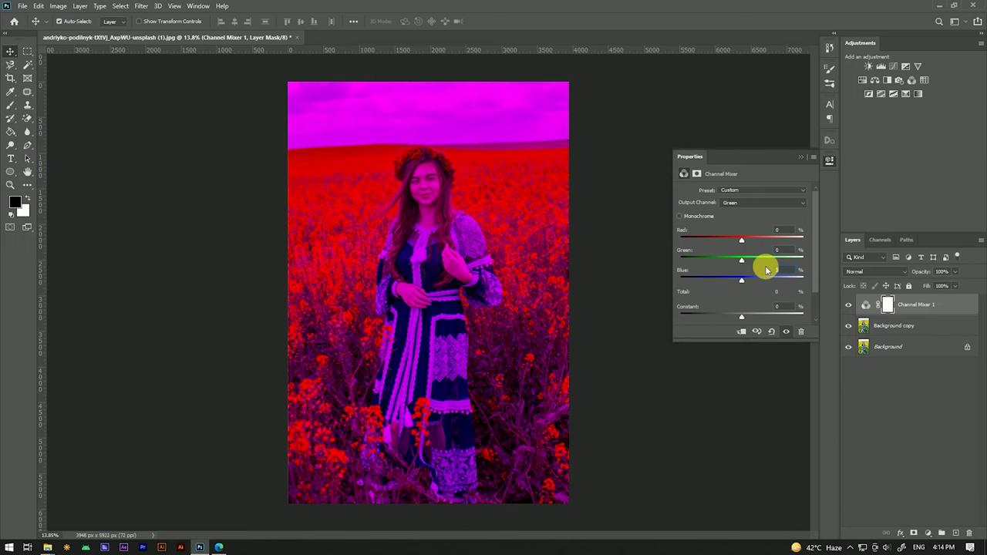
text(100)
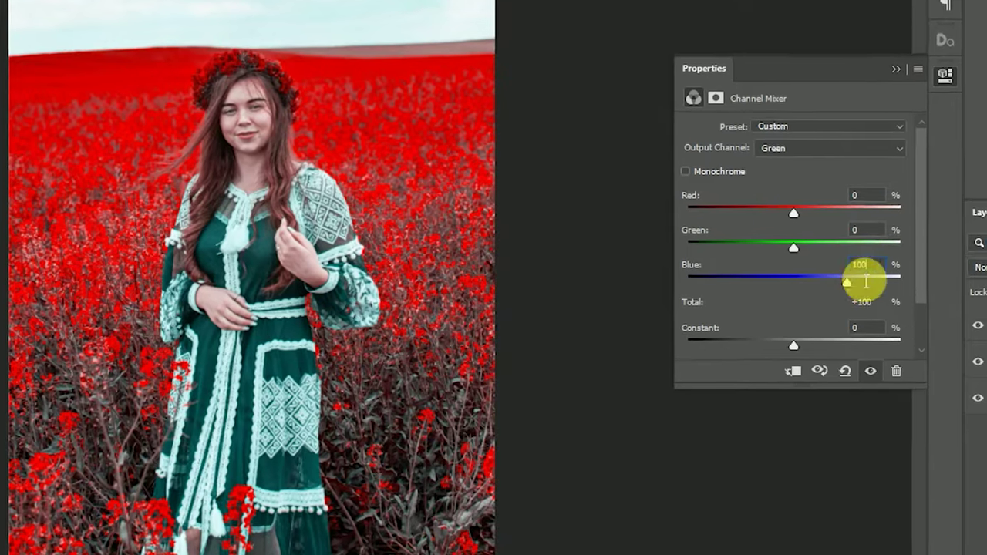
drag(864, 282, 849, 283)
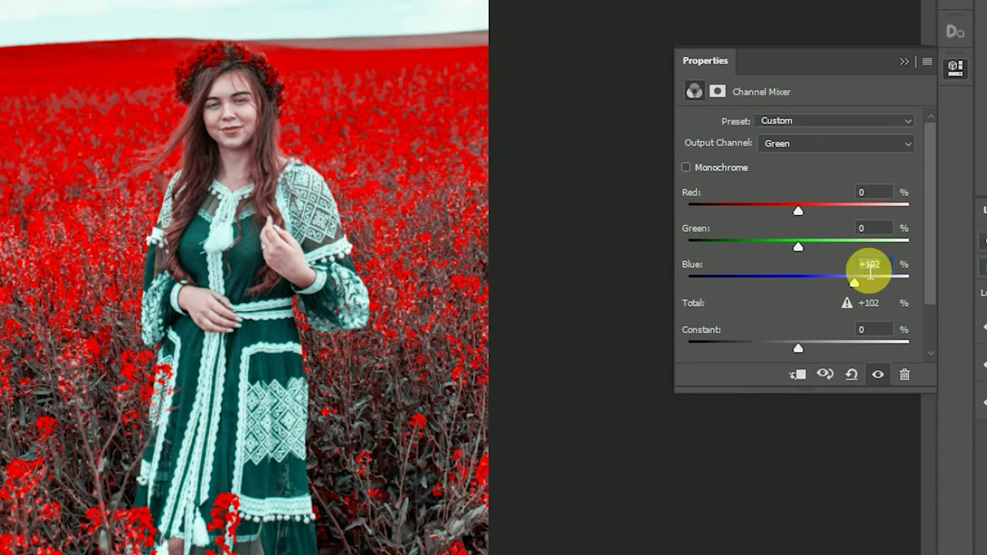
text(100)
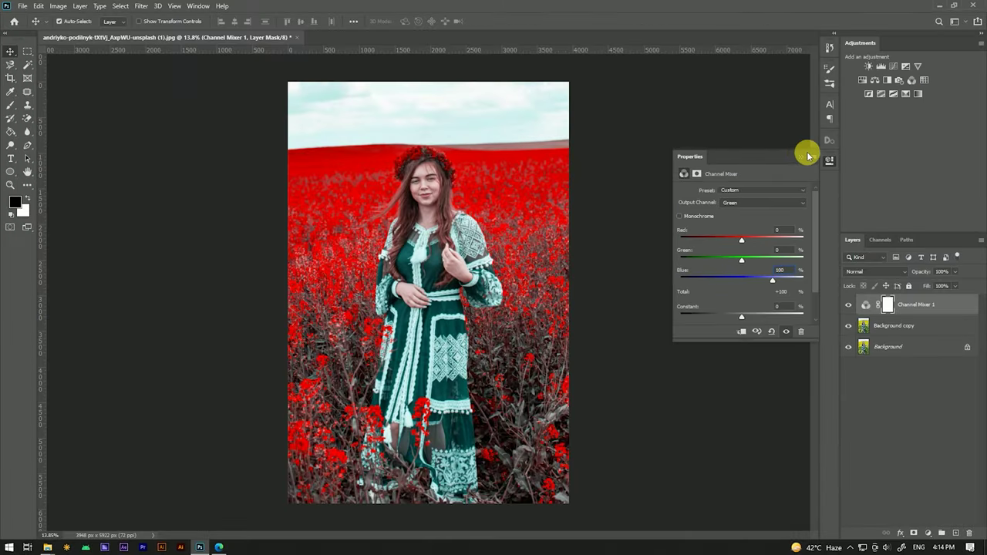
click(806, 151)
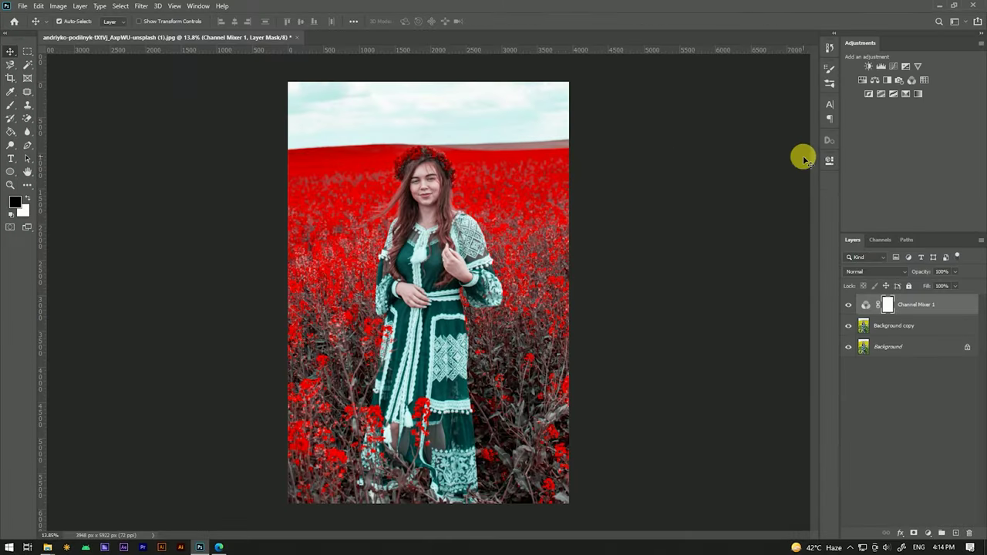
click(381, 173)
scroll(447, 149, up, 4)
scroll(447, 178, up, 3)
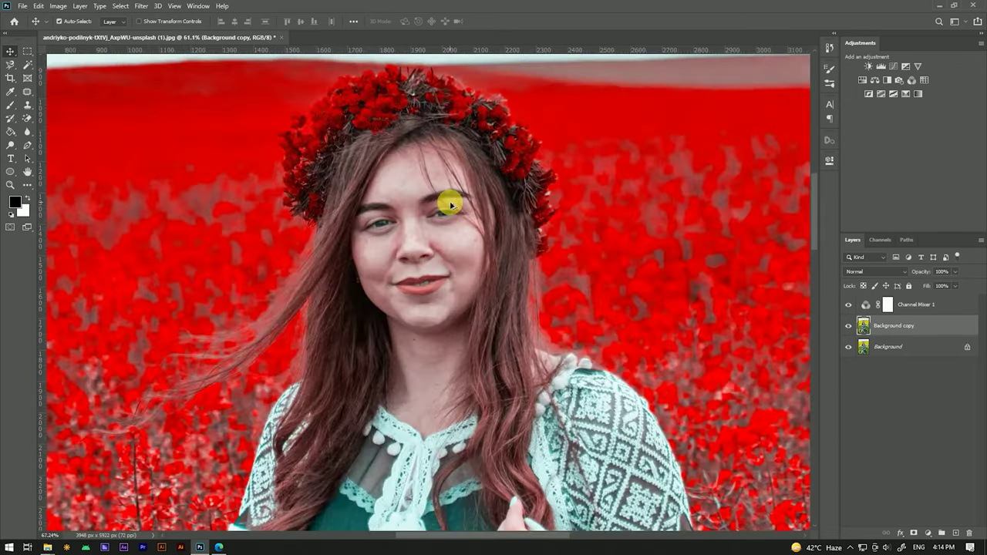
scroll(449, 204, up, 2)
scroll(449, 203, down, 5)
scroll(449, 204, down, 3)
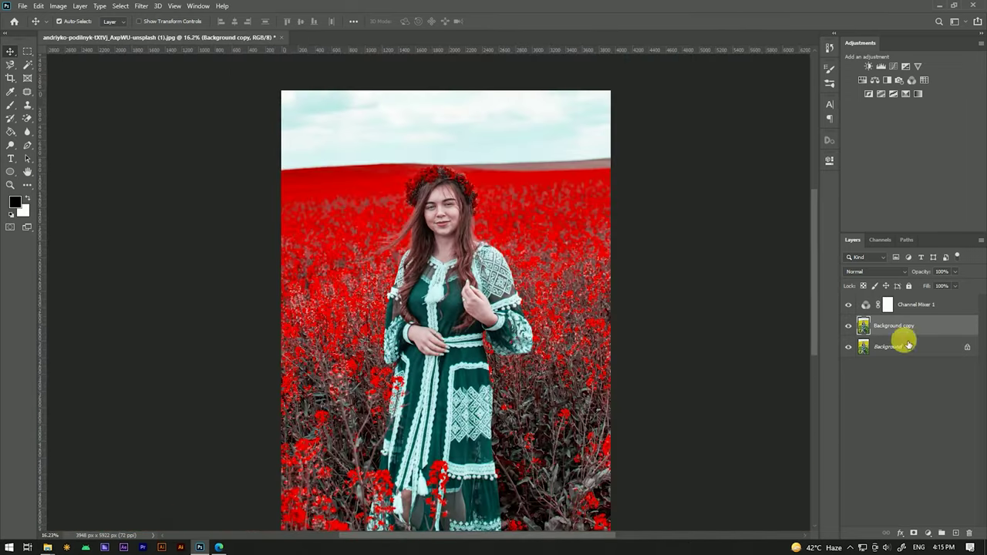
click(849, 305)
click(849, 305)
click(849, 305)
click(850, 305)
click(850, 305)
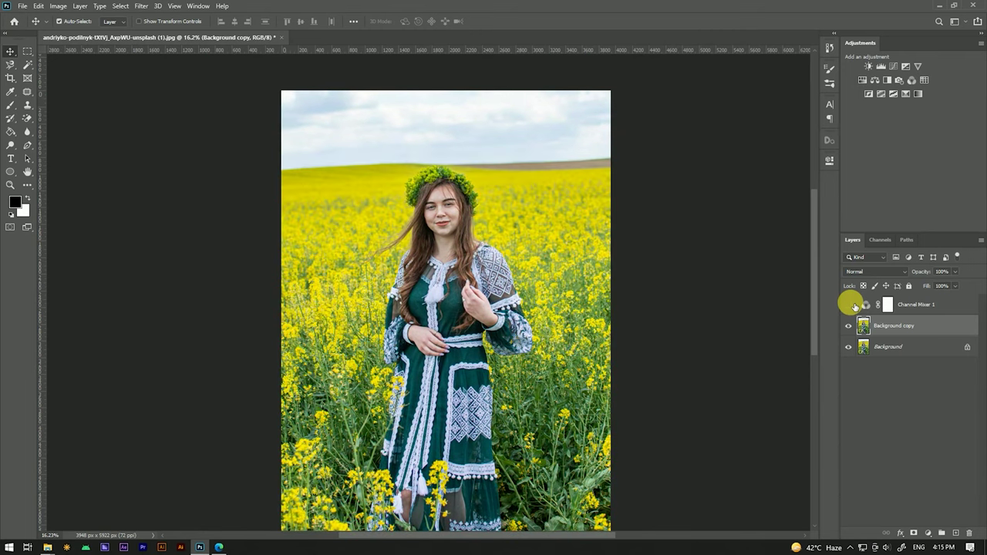
click(850, 305)
scroll(463, 286, down, 3)
scroll(419, 214, down, 2)
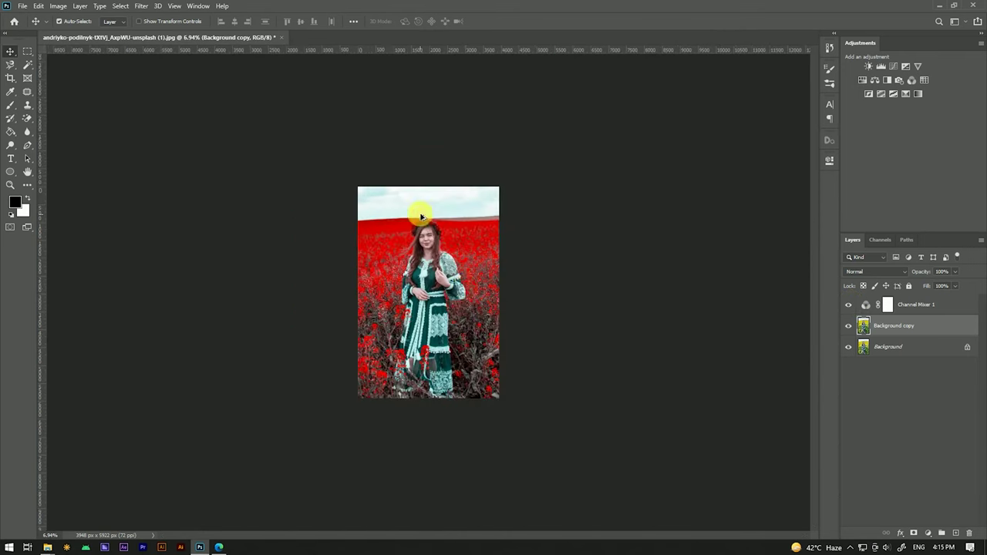
scroll(237, 231, up, 5)
scroll(500, 183, down, 1)
scroll(463, 193, down, 2)
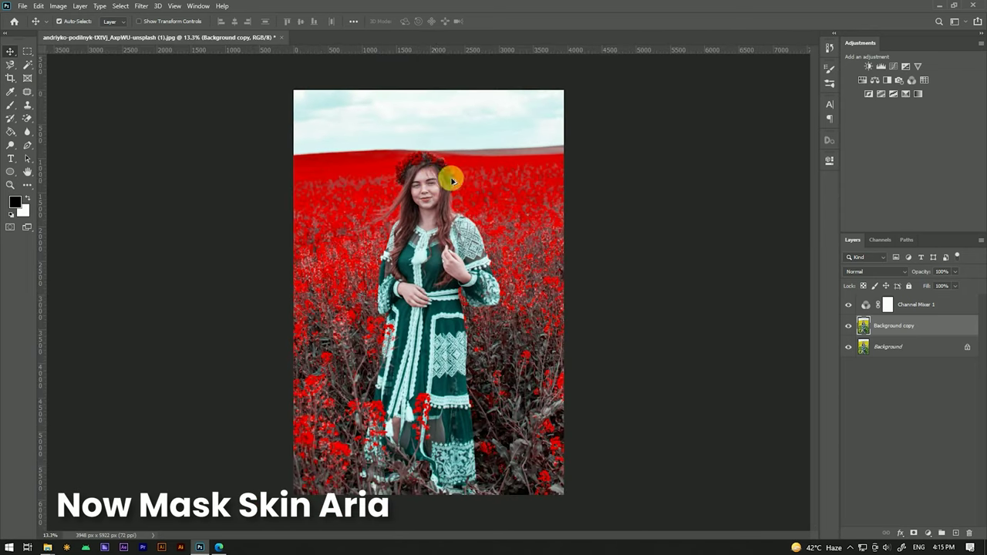
scroll(439, 177, up, 4)
scroll(428, 181, down, 1)
scroll(431, 185, up, 2)
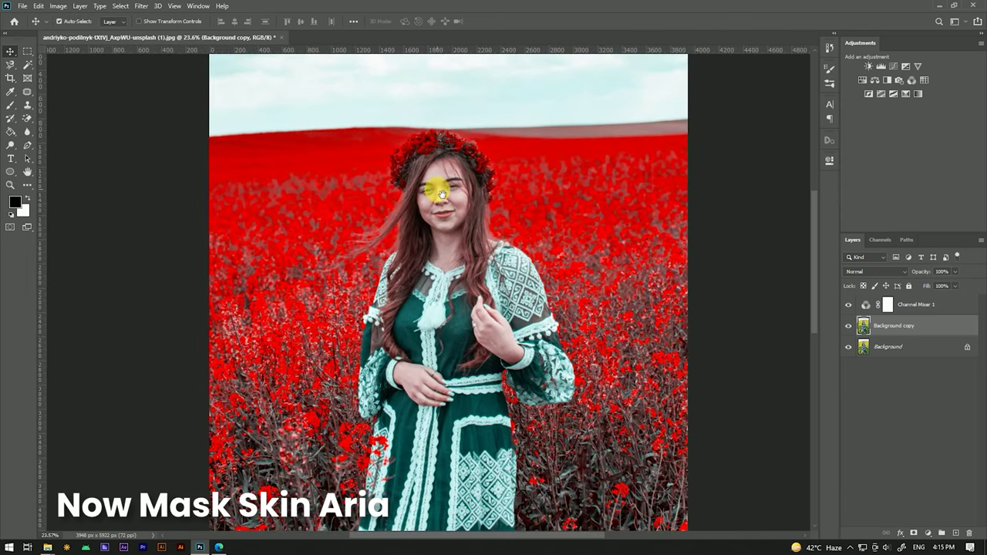
- On the Channel Mixer 1 mask, paint the recolour off the face with a 71% opacity, 95% flow brush
click(887, 304)
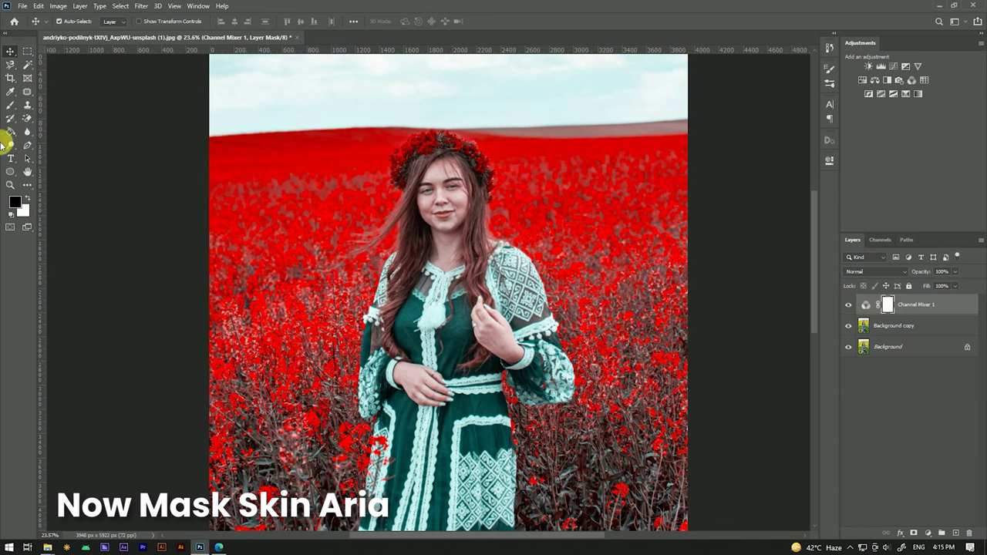
click(10, 105)
scroll(453, 161, up, 3)
scroll(463, 193, up, 2)
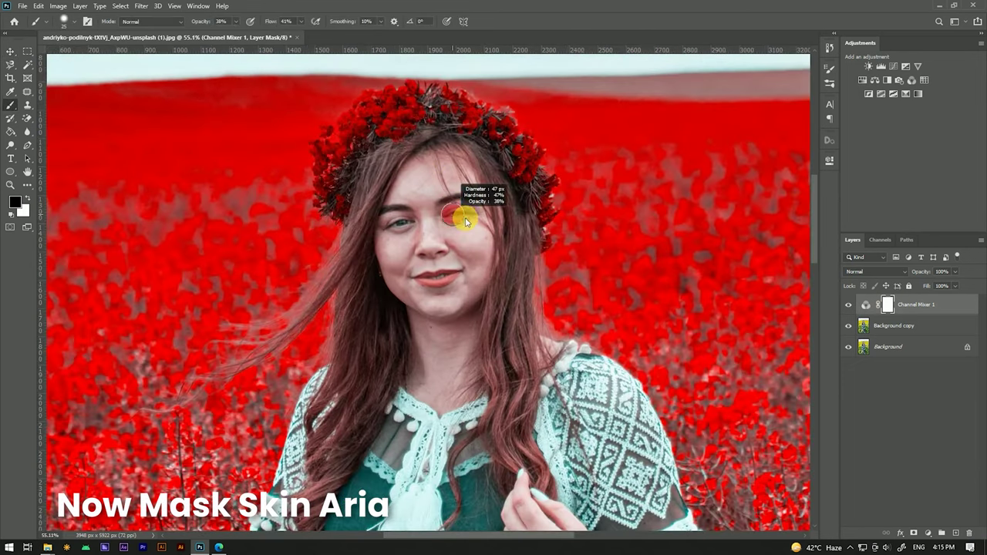
scroll(441, 212, up, 1)
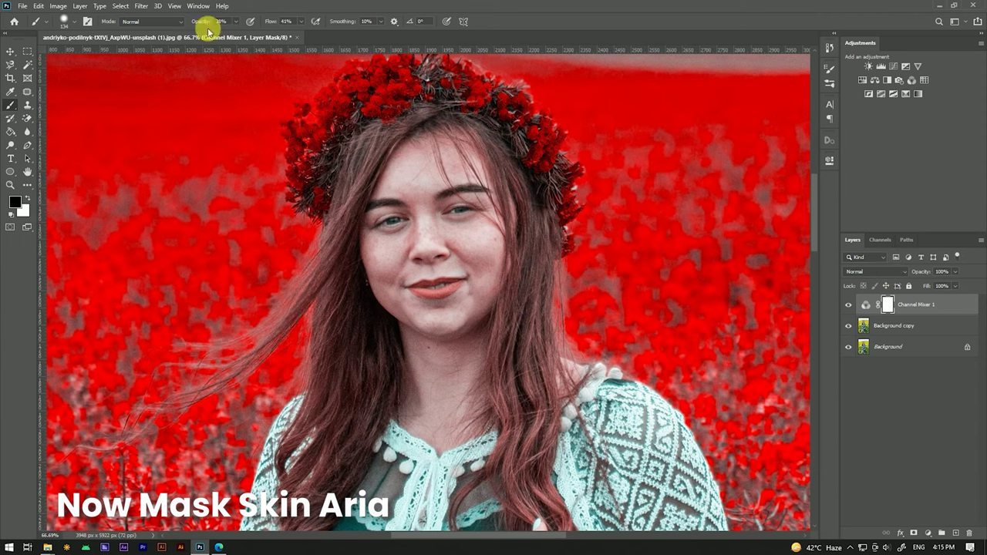
drag(221, 21, 296, 22)
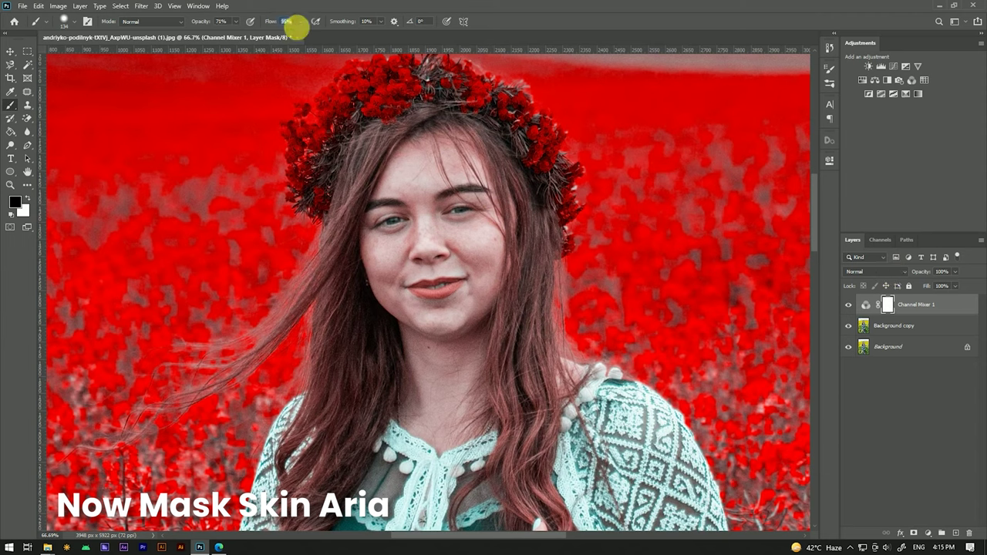
mouse_move(400, 209)
mouse_down()
mouse_move(381, 239)
mouse_move(397, 220)
mouse_move(423, 278)
mouse_move(450, 245)
mouse_move(458, 202)
mouse_move(471, 244)
mouse_move(434, 344)
mouse_move(384, 273)
mouse_move(481, 278)
mouse_move(459, 349)
mouse_up()
scroll(458, 349, down, 3)
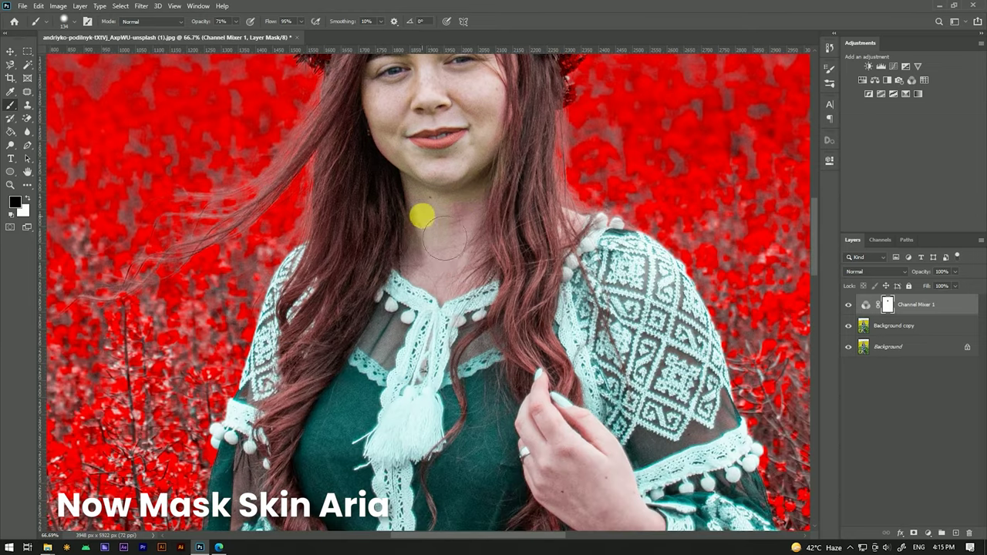
drag(458, 227, 454, 263)
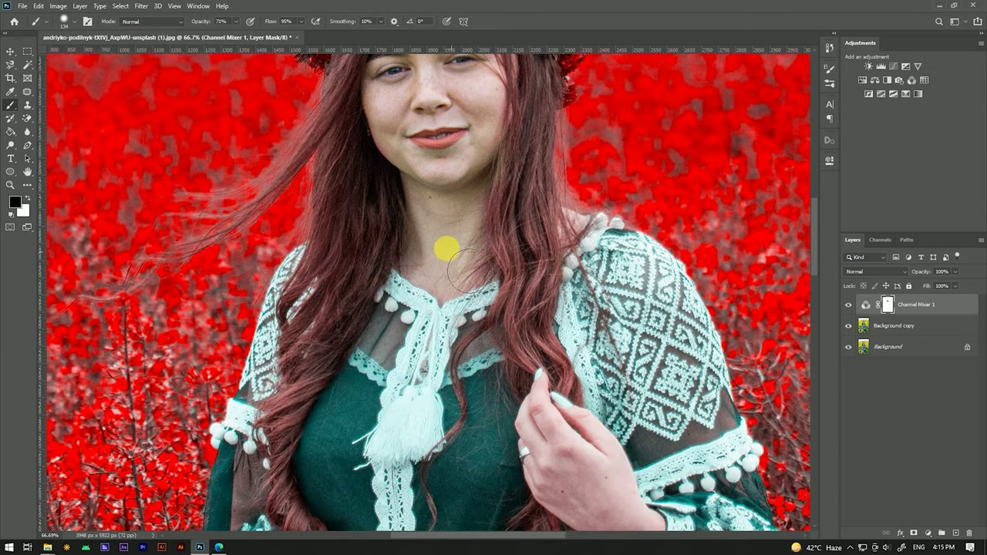
drag(459, 125, 442, 222)
key(x)
drag(497, 273, 489, 264)
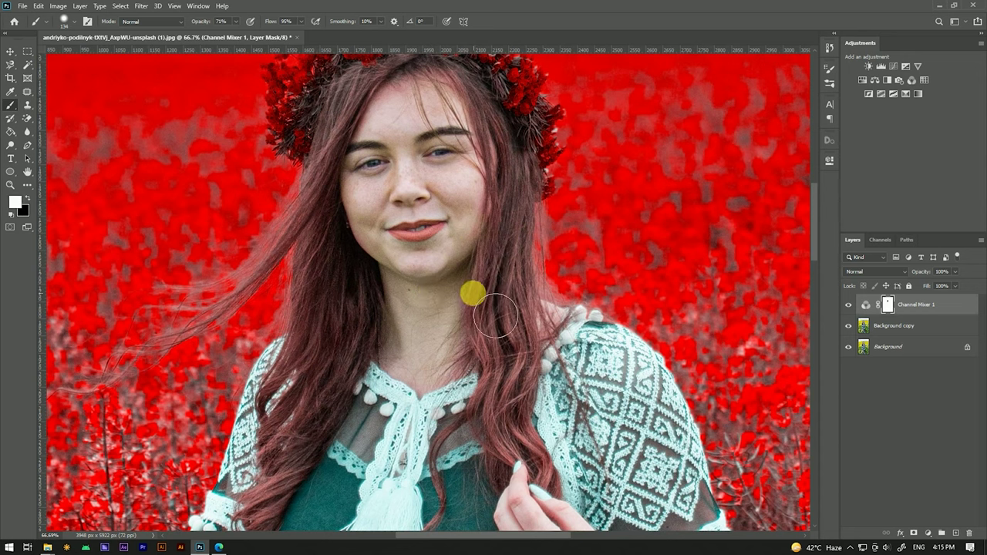
- Shrink the brush to 61 and mask the recolour off the hands, fingernails and wrist
scroll(456, 229, down, 3)
scroll(512, 424, down, 5)
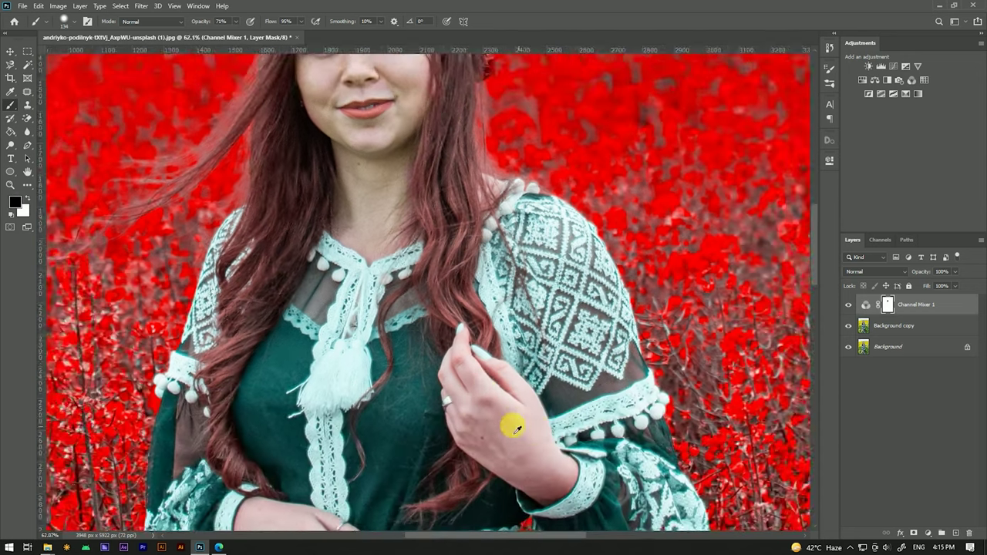
scroll(473, 337, down, 5)
scroll(461, 285, down, 2)
key(bracketleft)
key(bracketleft)
key(bracketleft)
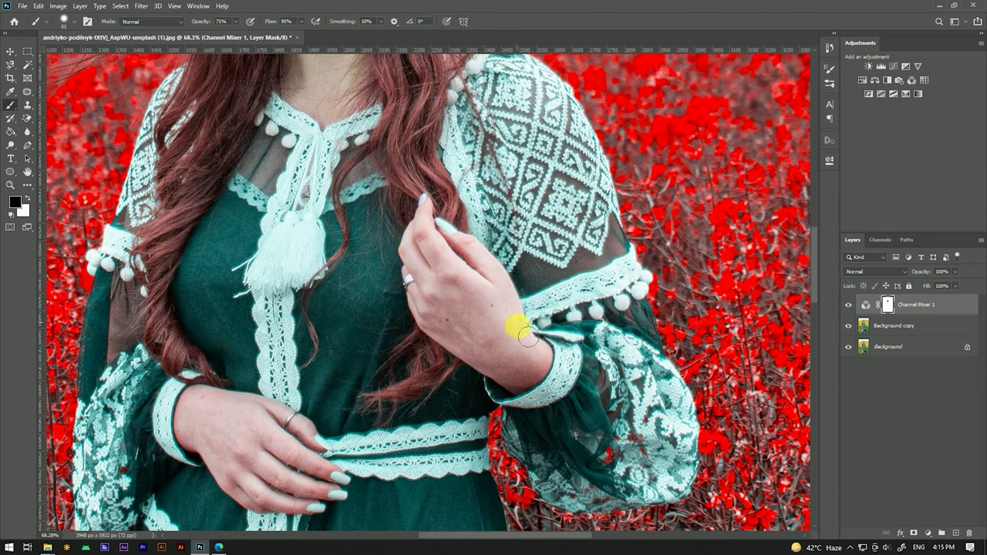
drag(514, 346, 461, 316)
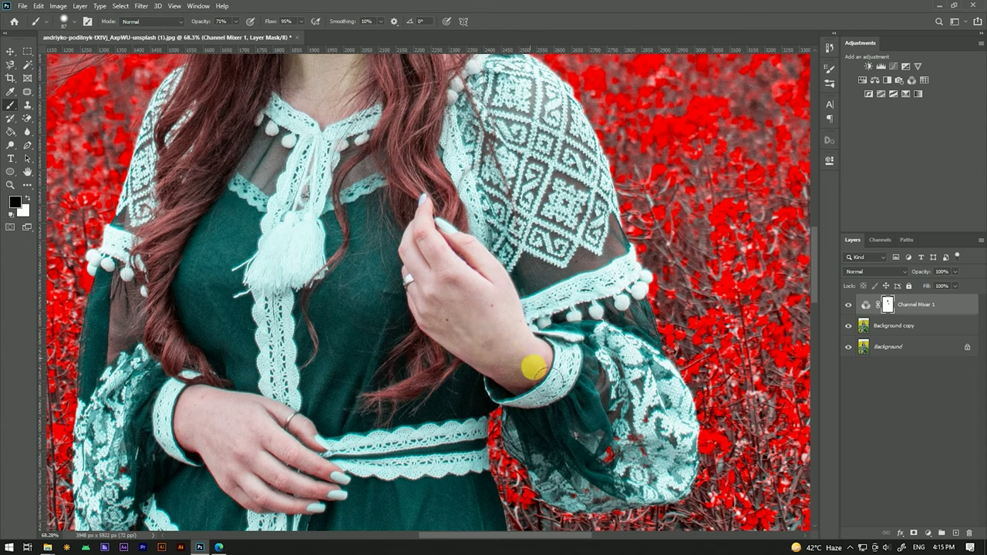
drag(522, 374, 494, 359)
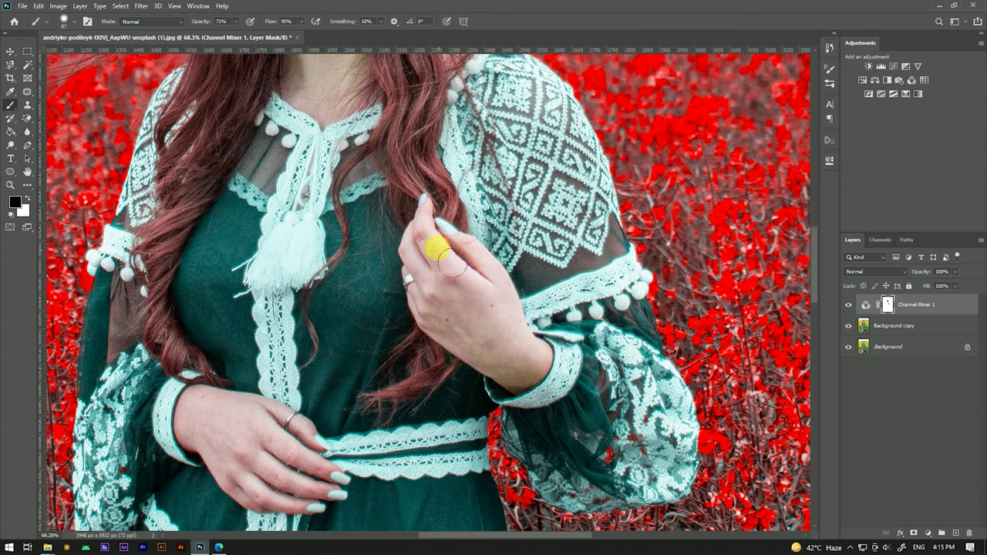
drag(398, 342, 523, 251)
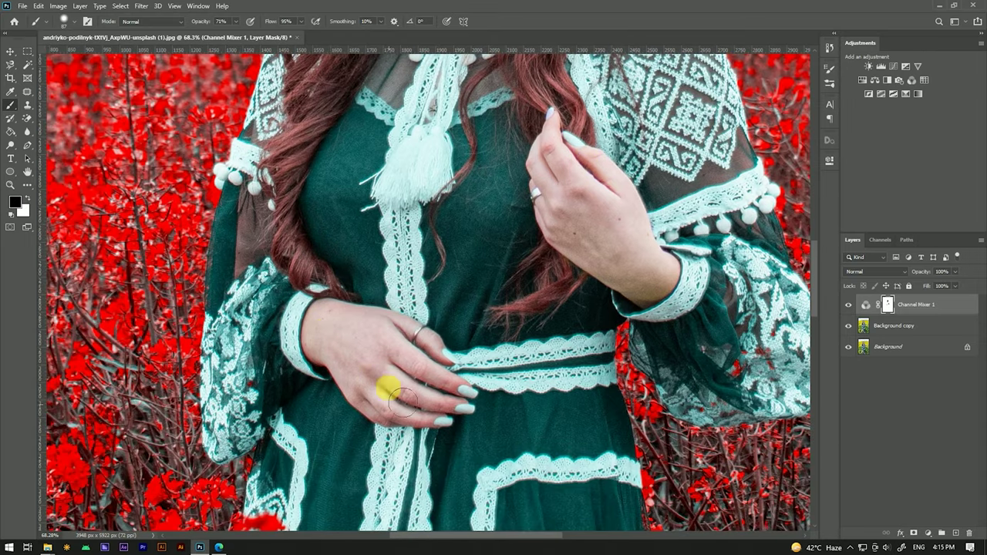
click(445, 394)
mouse_move(460, 397)
mouse_down()
mouse_move(417, 408)
mouse_move(422, 369)
mouse_up()
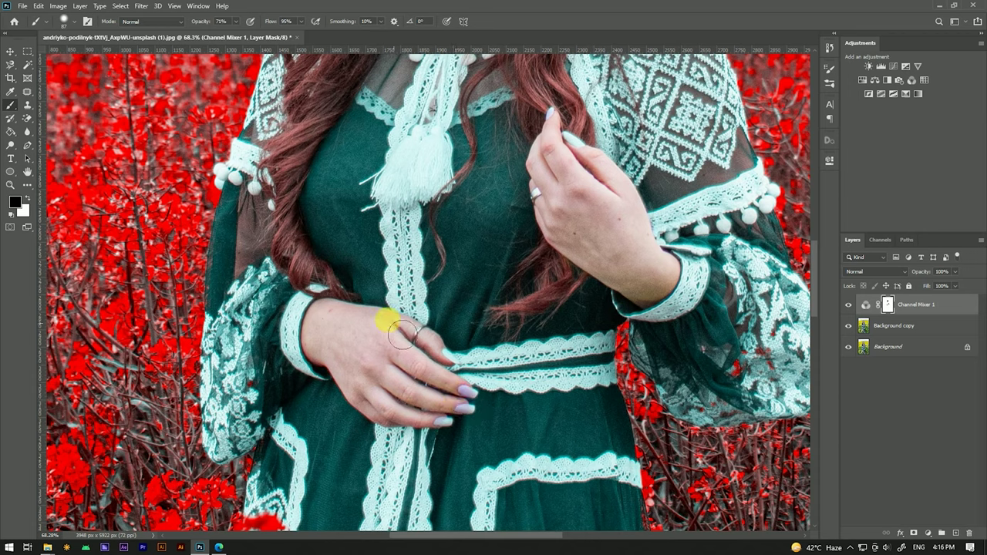
mouse_move(351, 332)
mouse_down()
mouse_move(334, 360)
mouse_move(393, 413)
mouse_up()
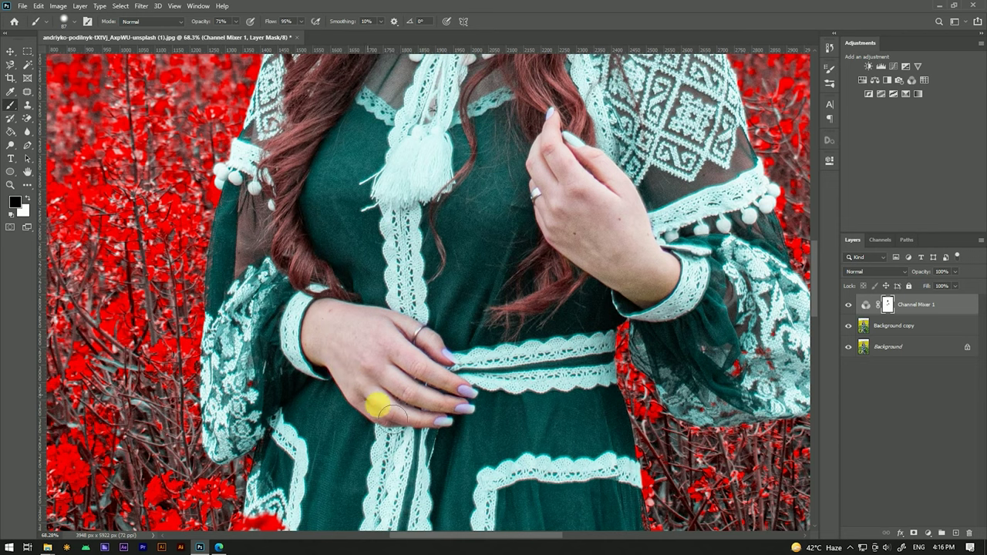
- Mask the red recolour off the woman's leg and return to the Move tool
scroll(405, 401, down, 3)
scroll(392, 330, down, 2)
scroll(398, 213, up, 5)
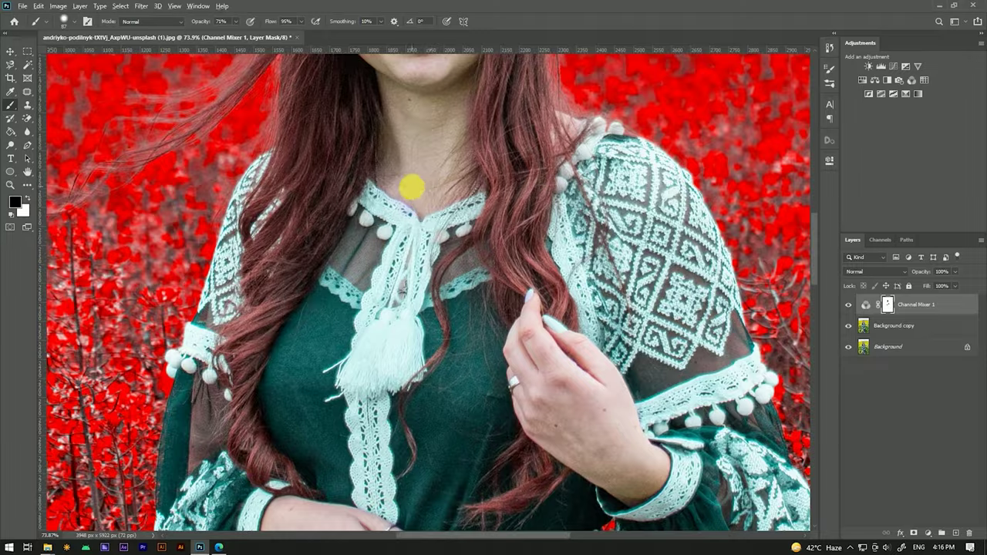
scroll(416, 185, down, 4)
scroll(428, 183, down, 1)
scroll(390, 420, up, 2)
scroll(387, 428, up, 3)
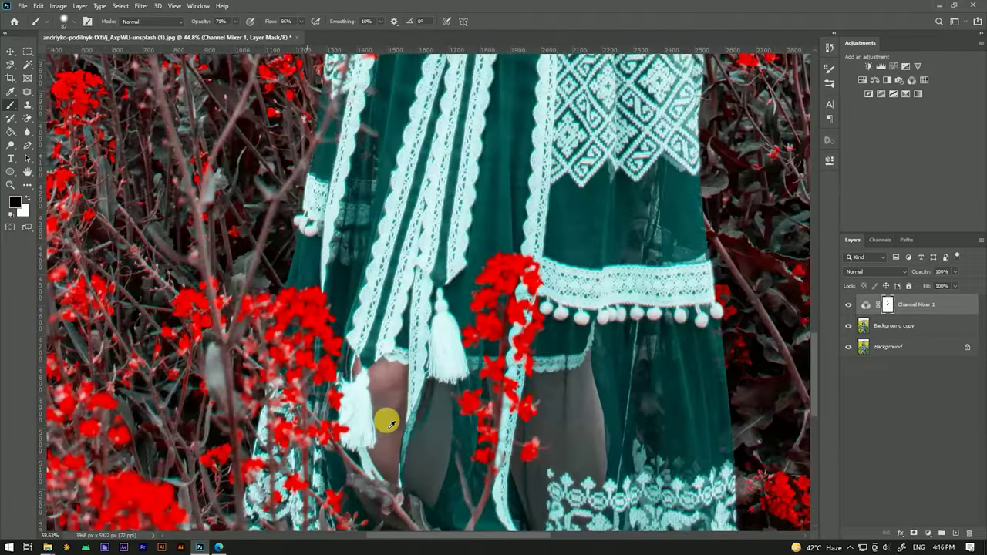
drag(377, 437, 382, 424)
scroll(375, 373, down, 2)
scroll(386, 308, down, 1)
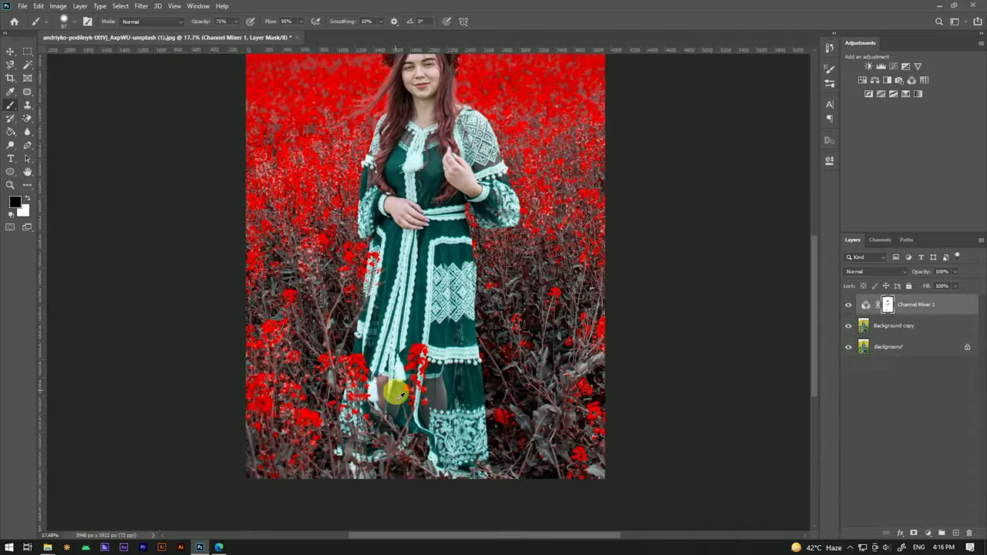
scroll(401, 254, down, 1)
scroll(417, 201, up, 2)
scroll(455, 185, up, 2)
scroll(420, 185, down, 1)
scroll(429, 180, down, 2)
scroll(432, 177, down, 2)
scroll(437, 172, down, 2)
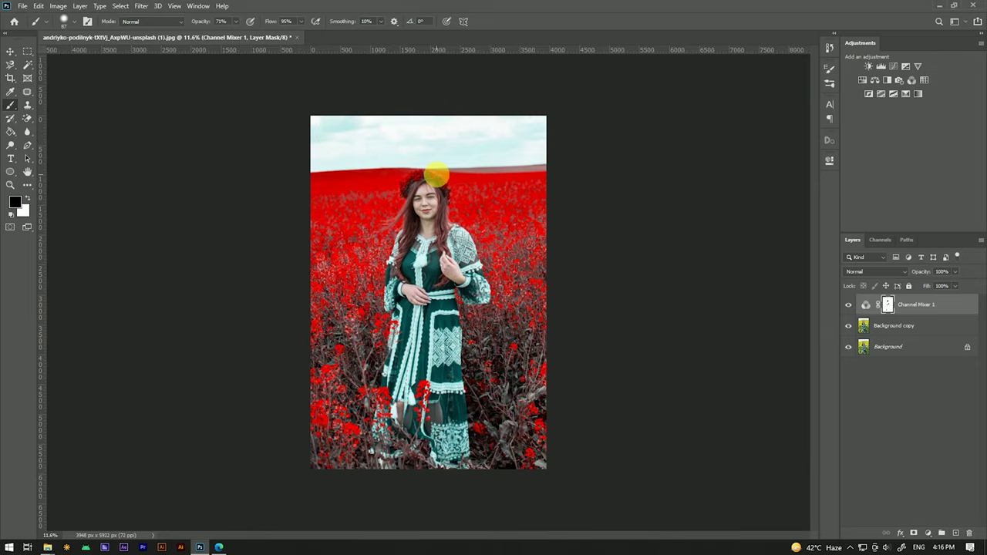
key(v)
scroll(424, 209, up, 2)
scroll(418, 183, up, 2)
scroll(420, 187, down, 2)
scroll(432, 191, down, 1)
scroll(435, 193, down, 1)
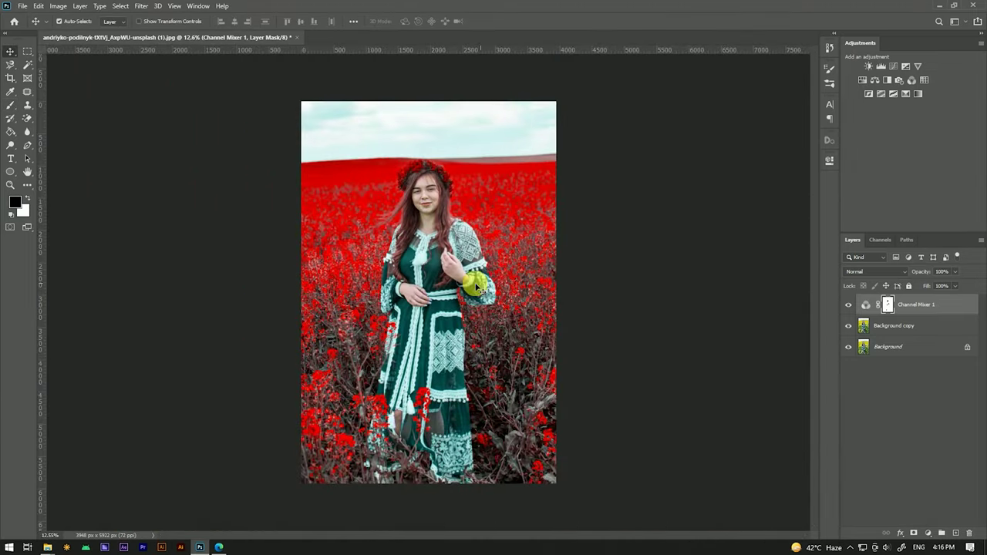
scroll(436, 183, up, 1)
- Add a Selective Color layer with Reds set to Magenta +20 and Black +5
click(951, 325)
key(ctrl+z)
click(929, 533)
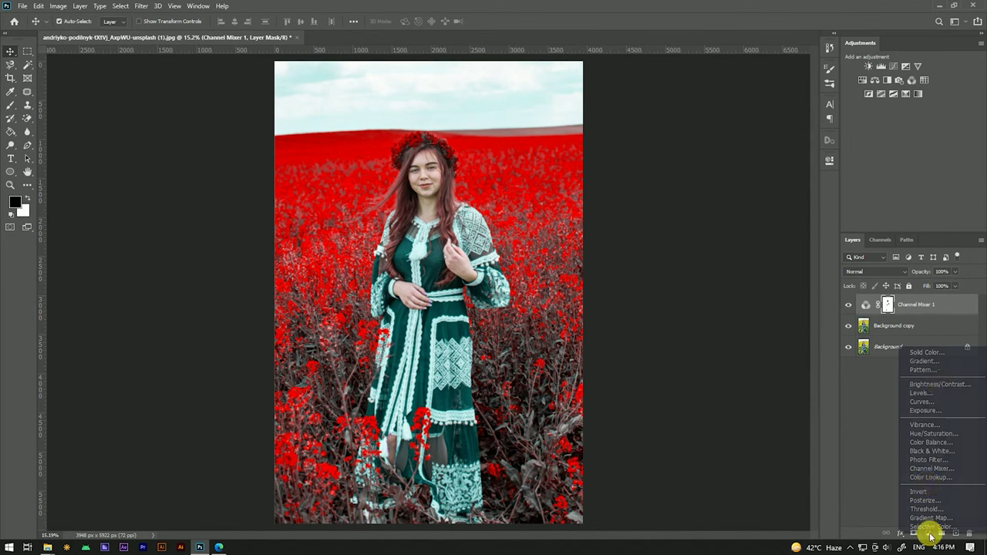
click(927, 529)
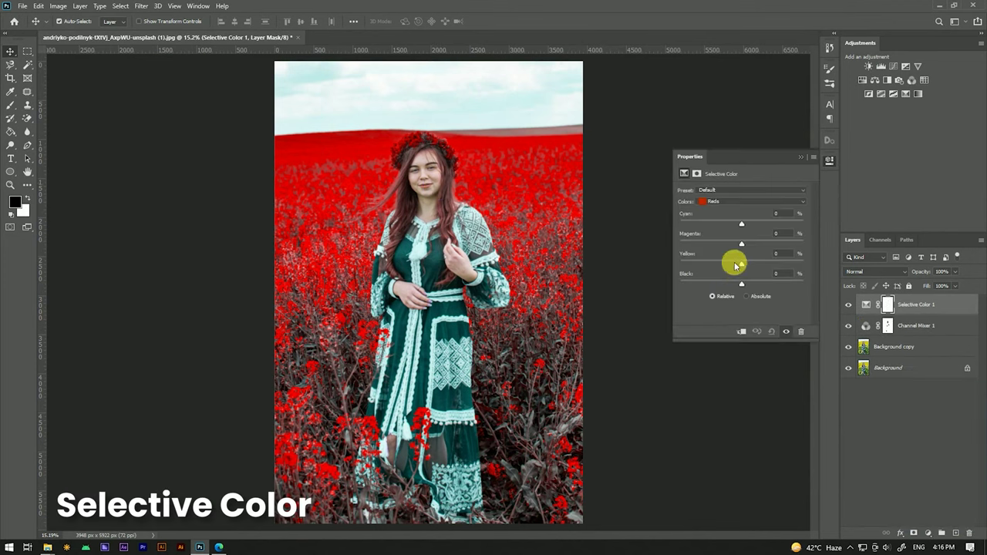
click(728, 203)
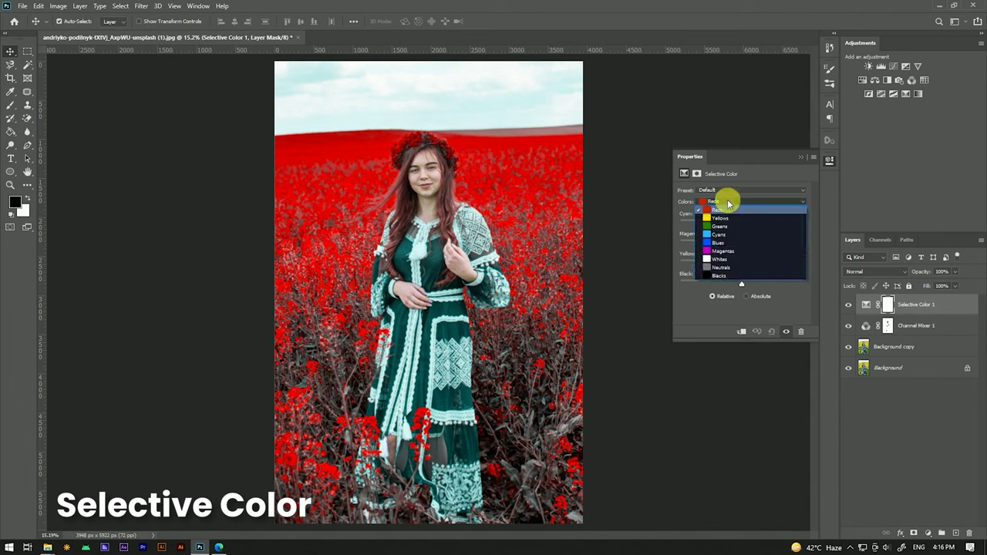
click(728, 202)
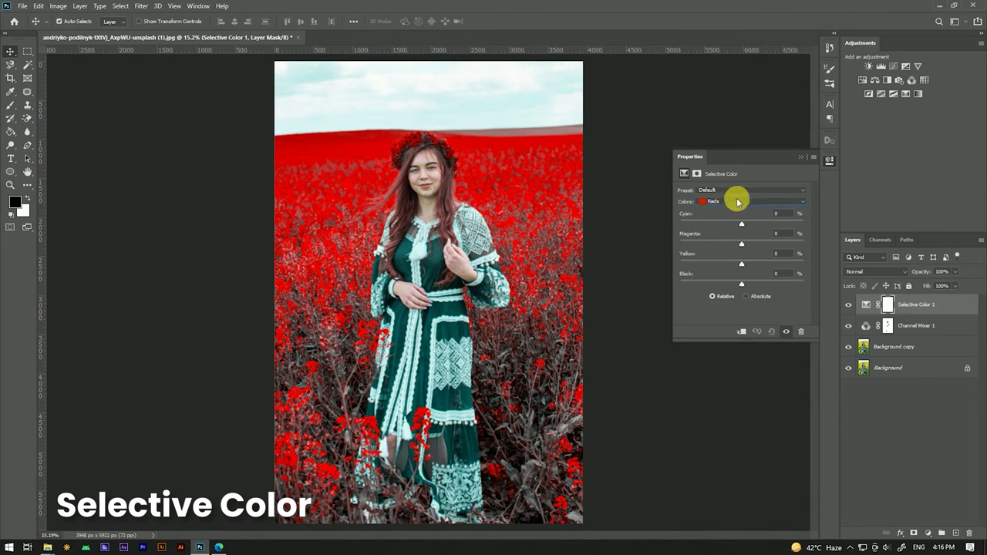
click(785, 234)
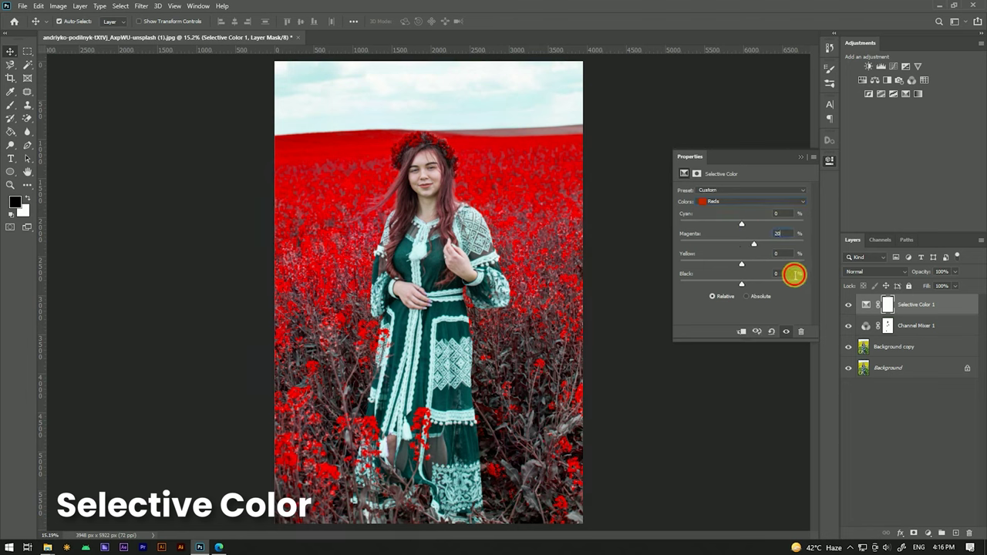
click(794, 274)
text(+5)
key(Return)
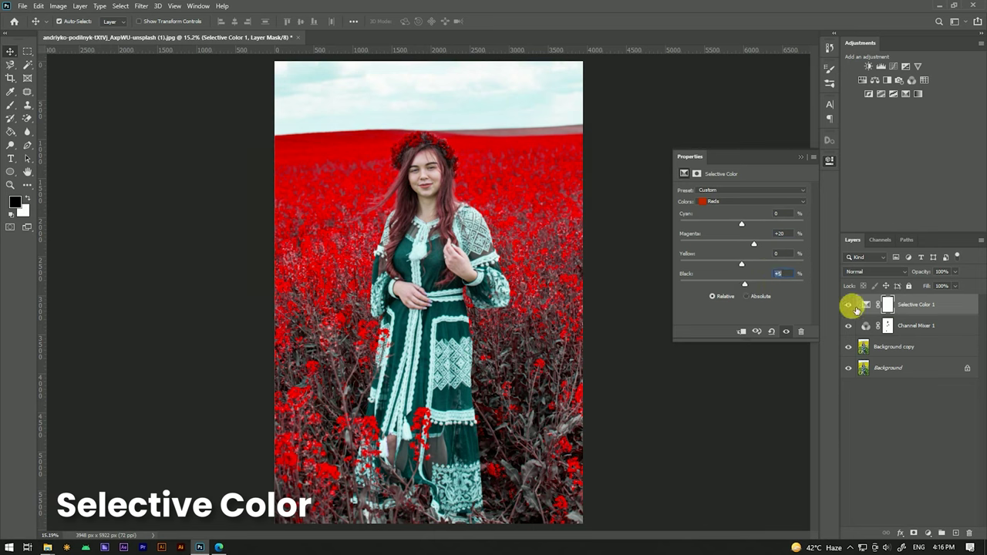
- Toggle Selective Color 1's visibility to compare the image before and after
click(851, 306)
click(851, 306)
click(829, 160)
click(928, 533)
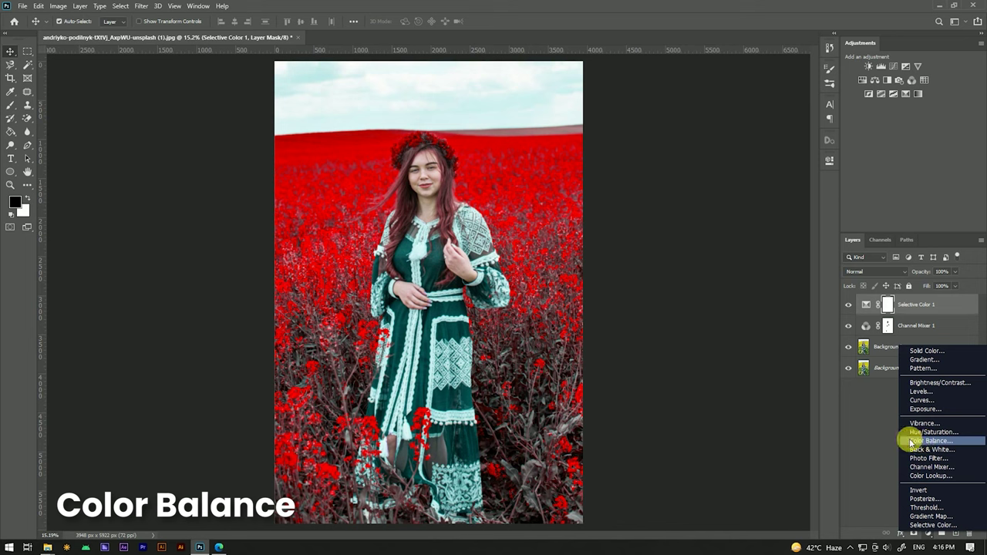
- Add a Color Balance layer with Highlights at Cyan-Red -15, Magenta-Green -15, Yellow-Blue +10
click(923, 441)
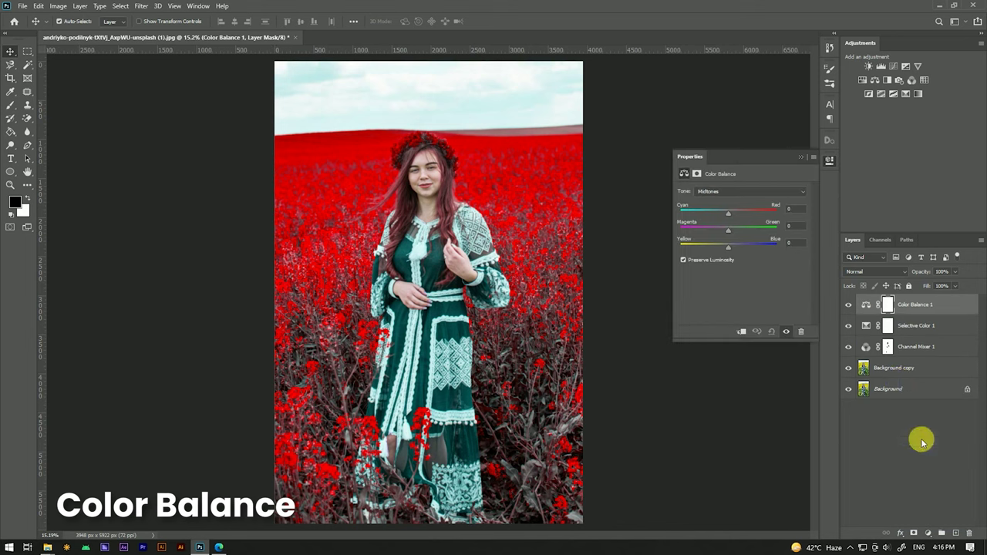
click(721, 193)
click(715, 217)
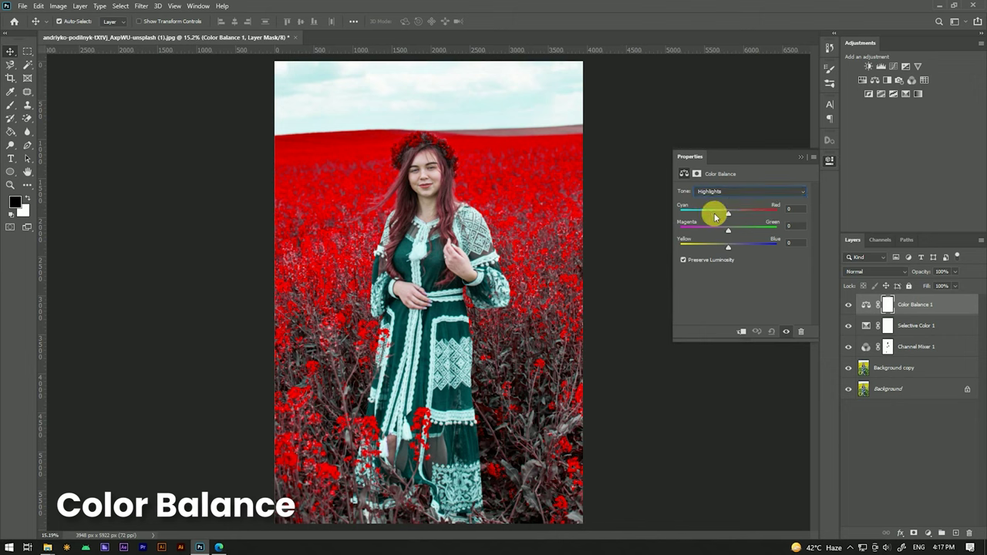
click(772, 215)
drag(768, 213, 770, 213)
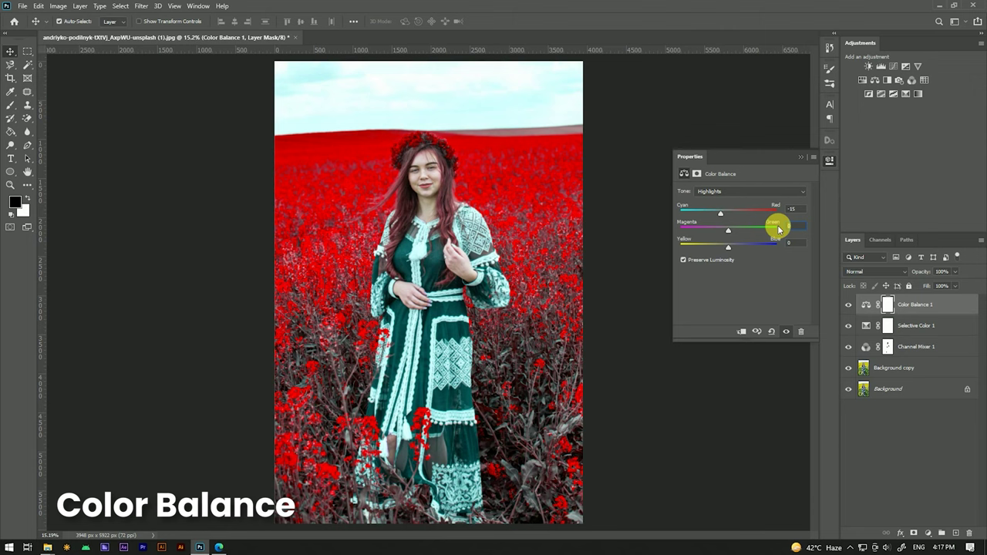
text(15)
click(774, 225)
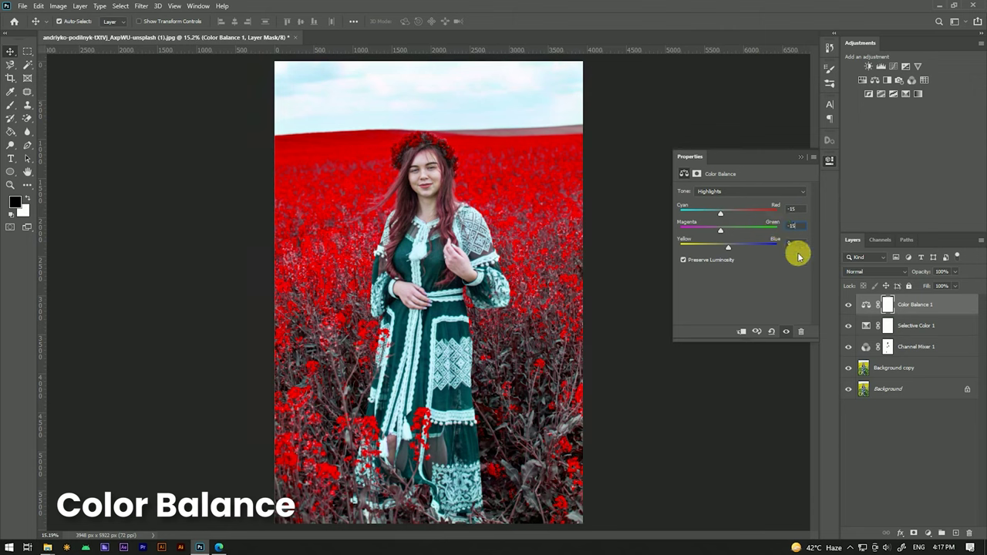
click(796, 243)
text(10)
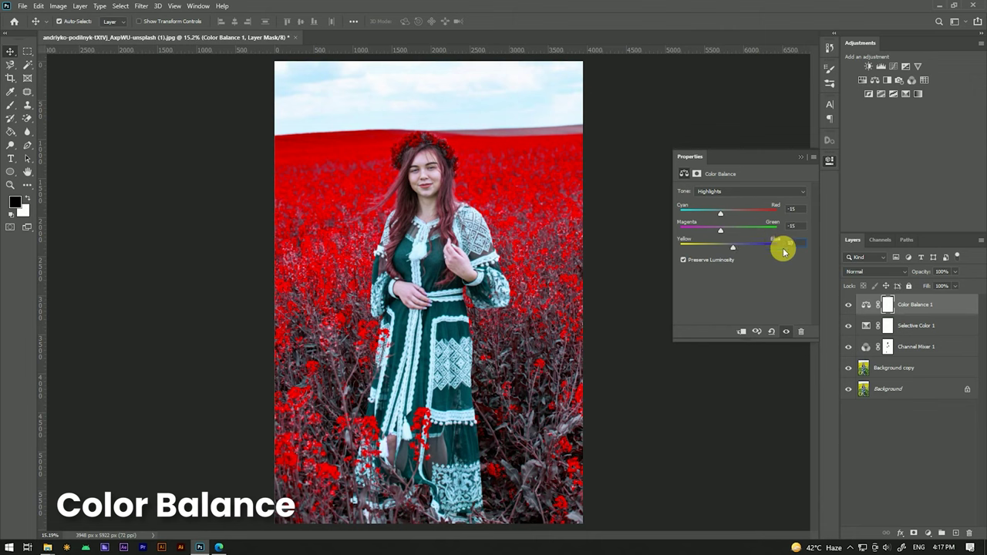
key(Return)
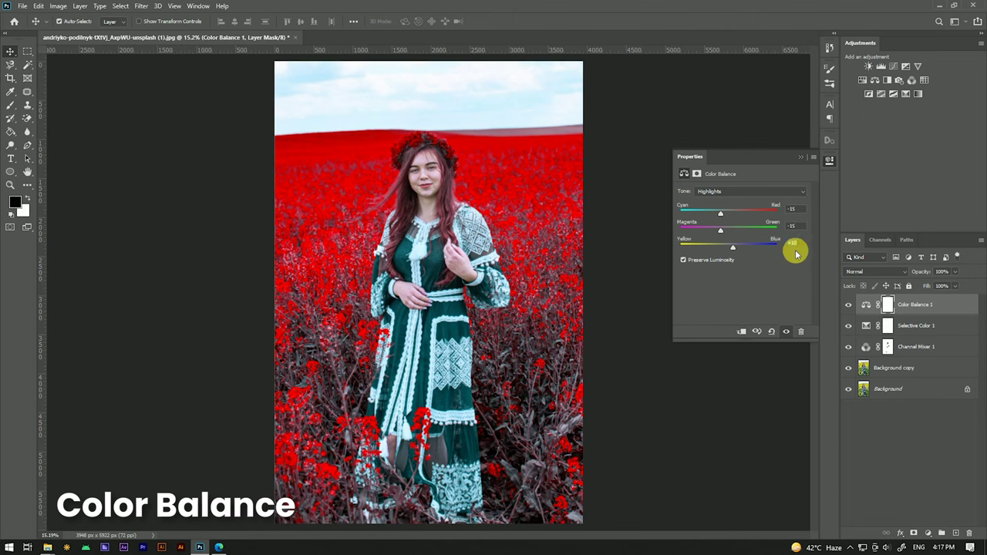
click(735, 192)
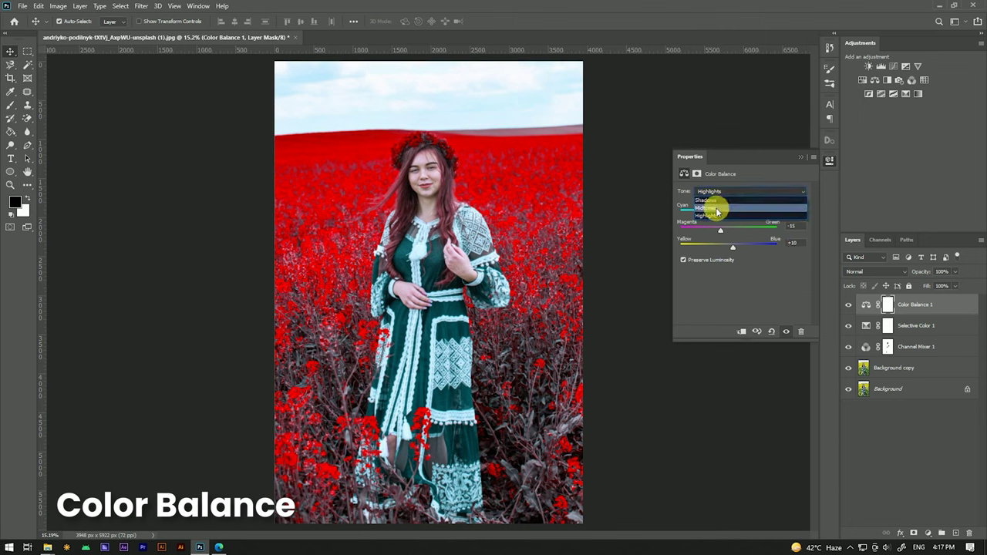
- Set Color Balance 1 Midtones to Cyan-Red -10, Magenta-Green -10 and Yellow-Blue +10
click(717, 209)
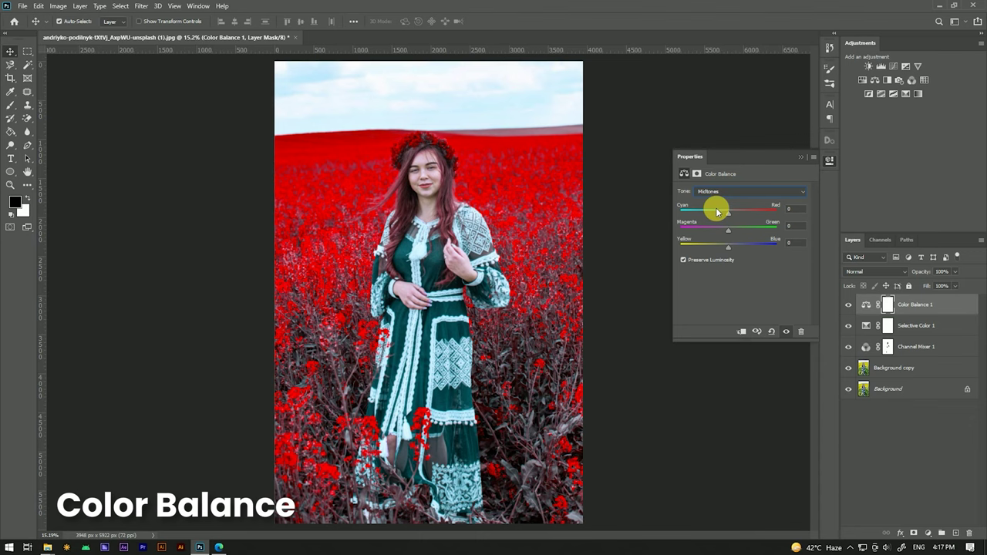
click(794, 209)
text(-10)
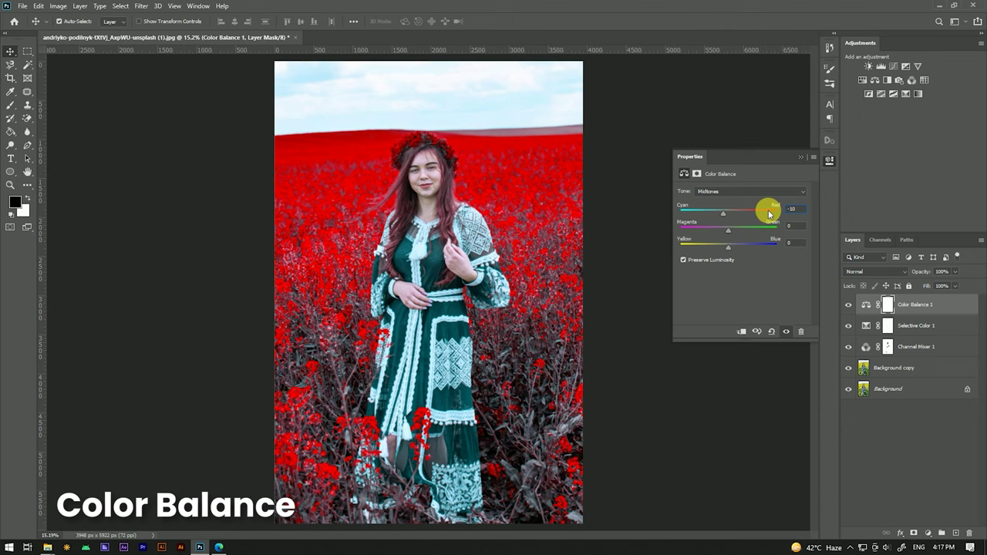
click(788, 225)
text(-10)
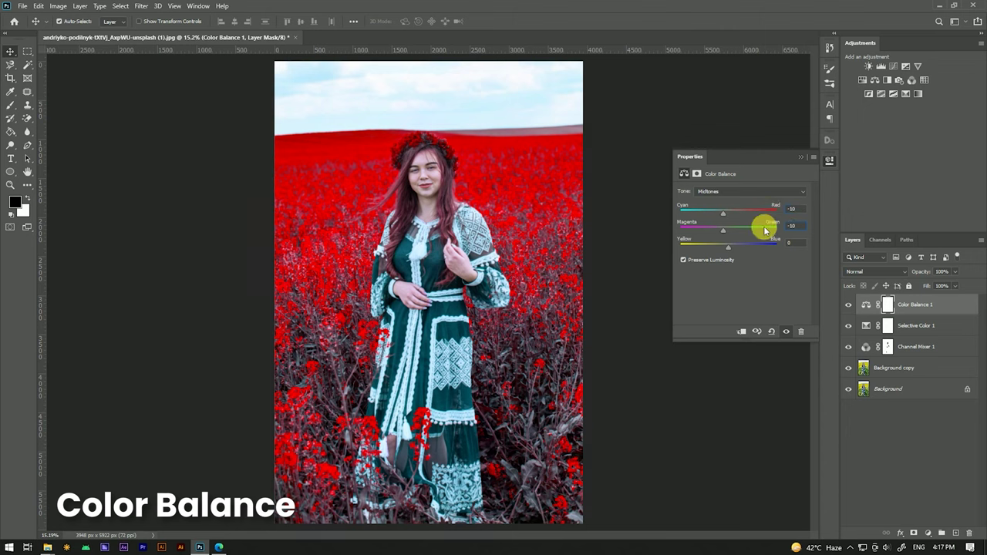
click(779, 246)
text(10)
key(Return)
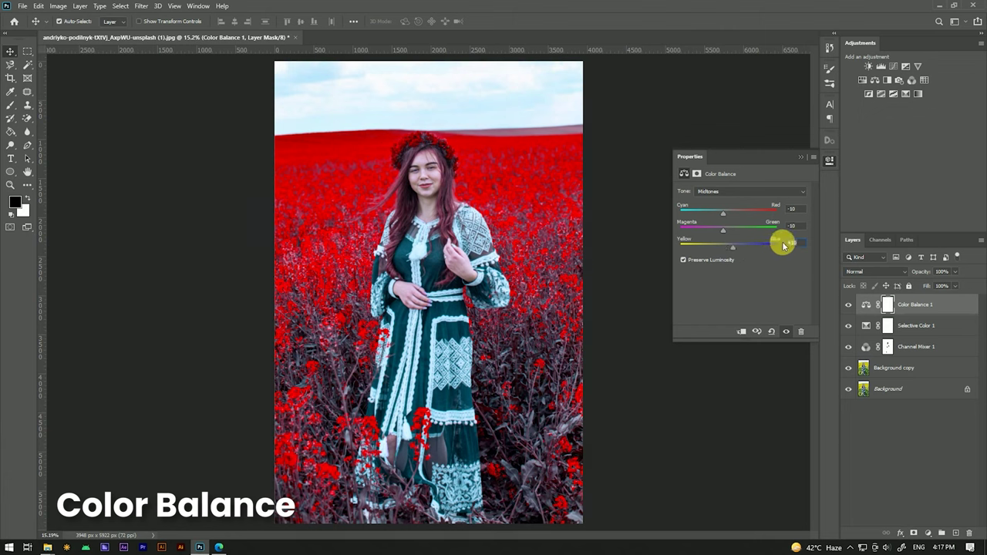
click(731, 191)
- Set Color Balance 1 Shadows to Cyan-Red -5 and Magenta-Green -5, with a small Yellow-Blue tweak
click(709, 200)
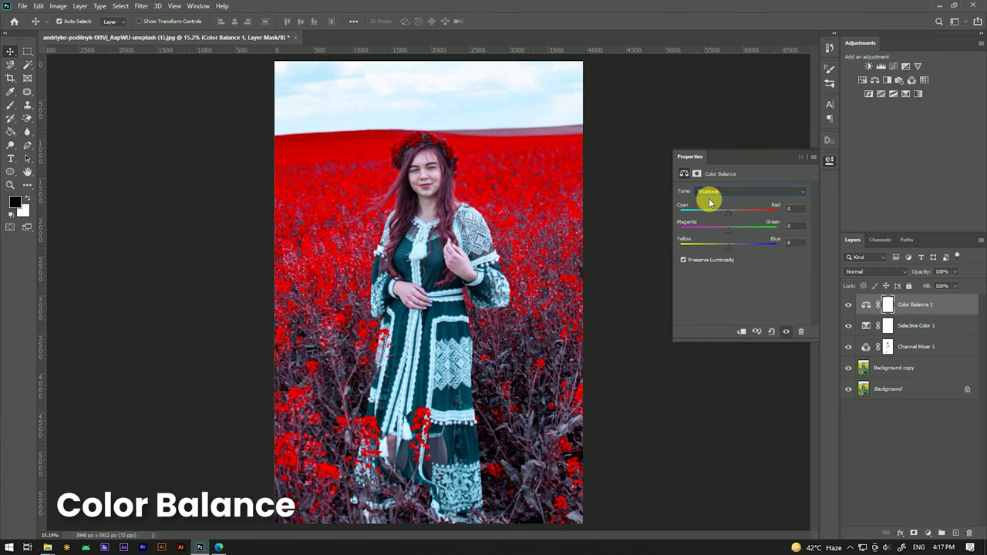
click(793, 209)
text(-5)
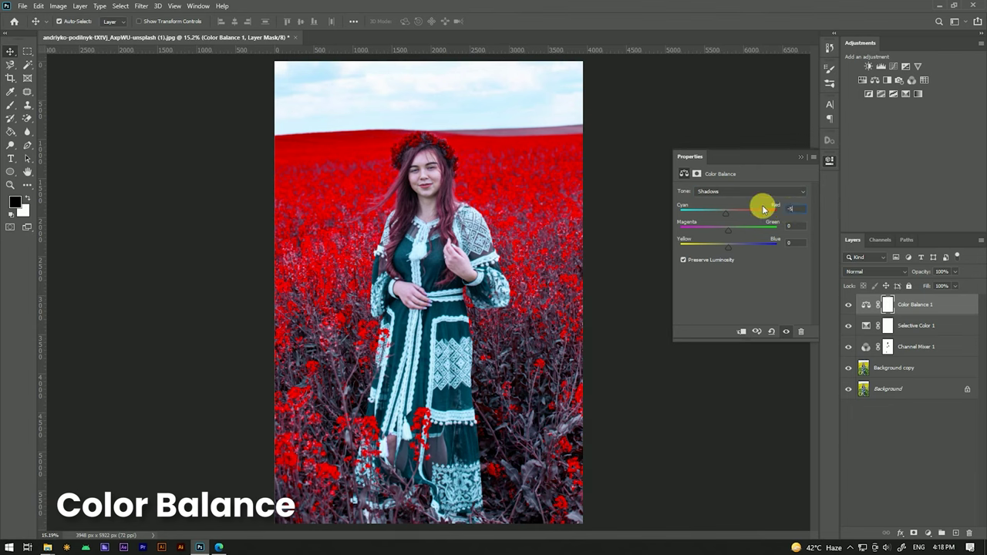
click(796, 226)
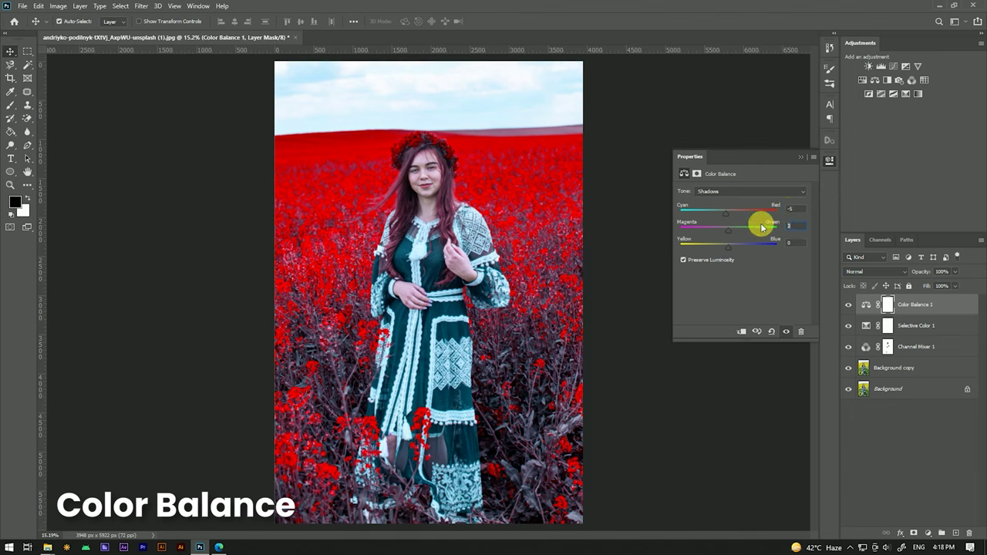
text(-5)
click(788, 243)
text(5)
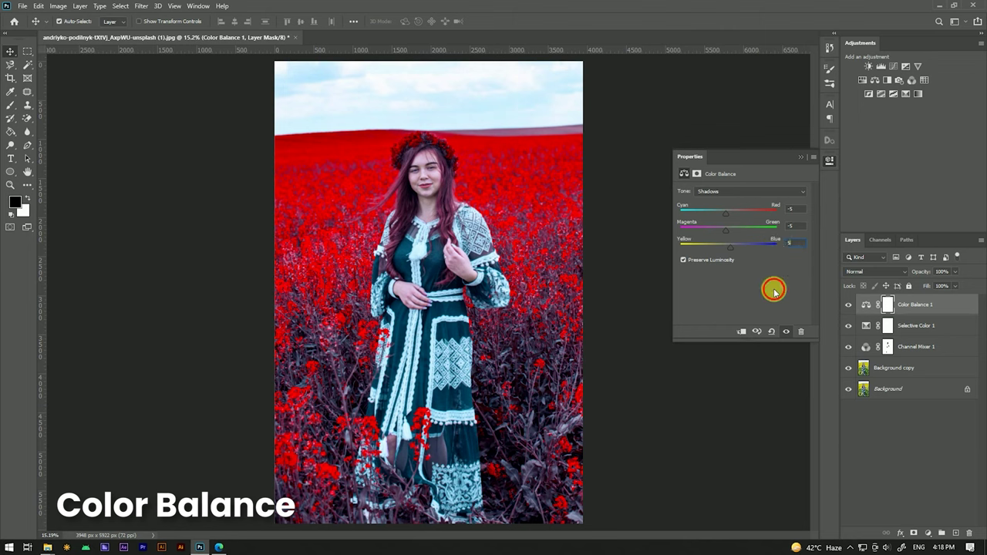
click(802, 247)
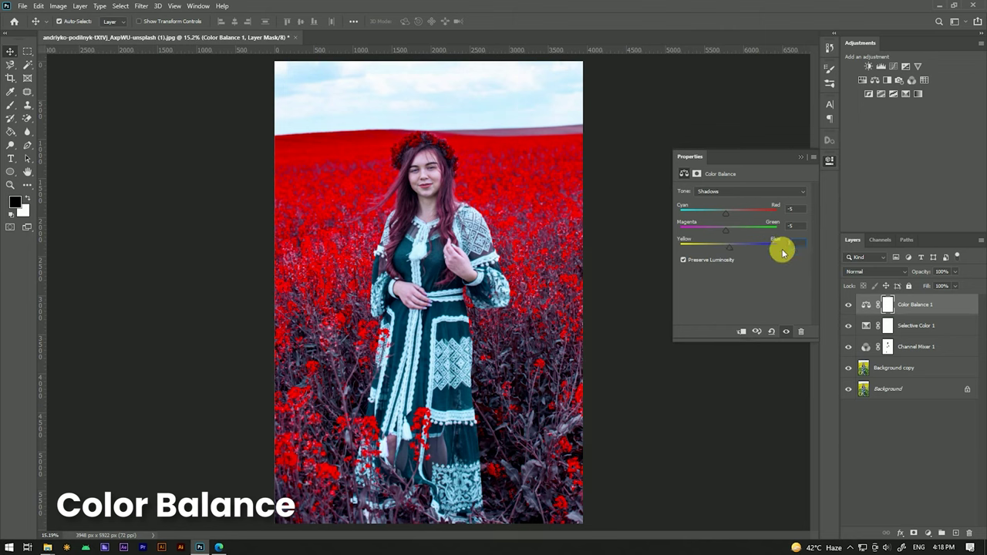
text(+3)
- Toggle Color Balance 1 and Selective Color 1 visibility to compare their effect
click(801, 156)
click(848, 305)
click(849, 306)
click(848, 306)
click(849, 305)
click(850, 326)
click(850, 326)
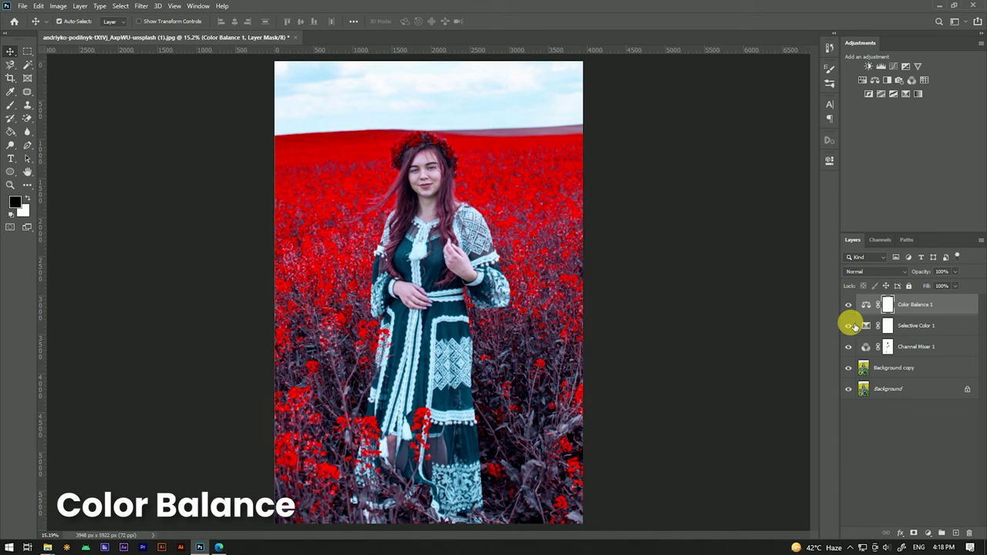
- Add a Brightness/Contrast layer on top with Brightness 5 and slightly raised contrast
click(928, 532)
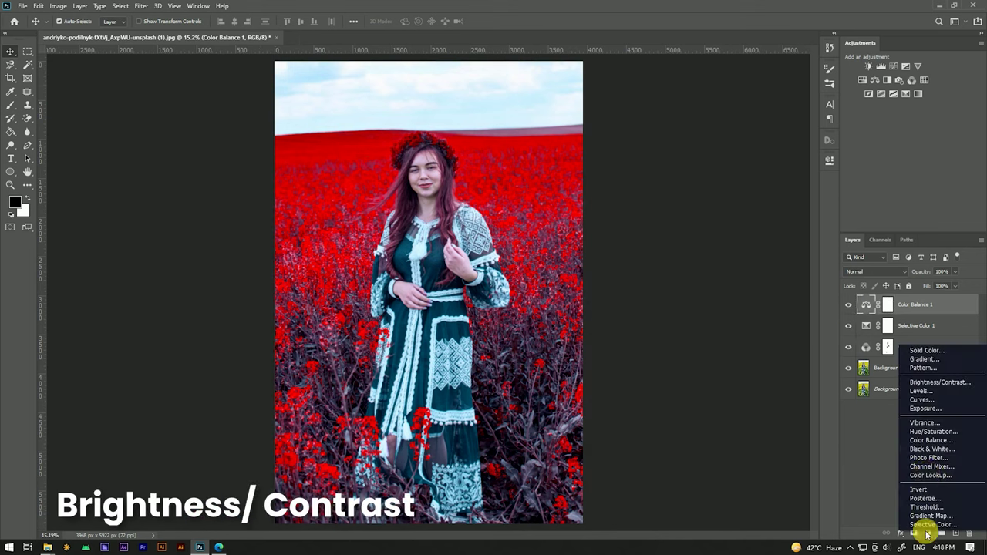
click(926, 382)
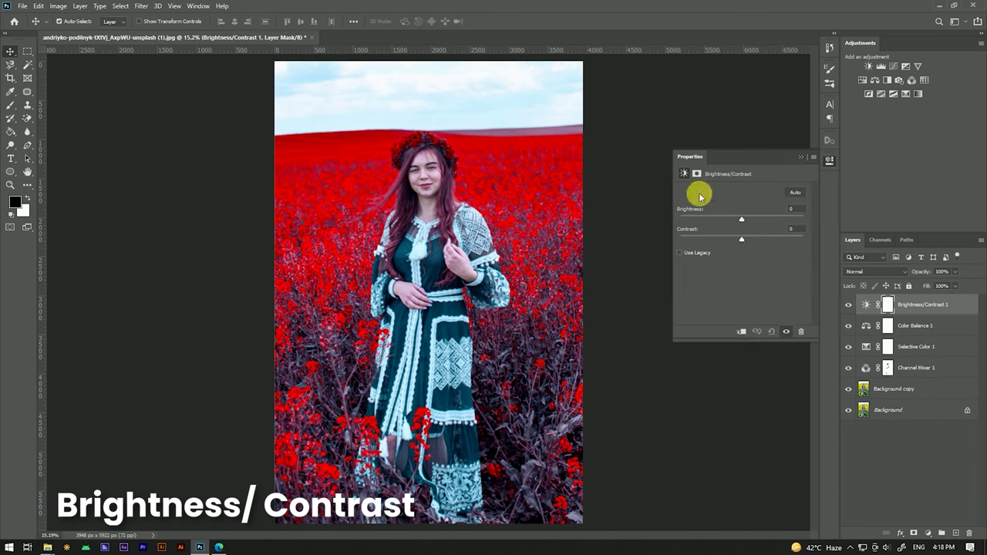
drag(743, 221, 746, 221)
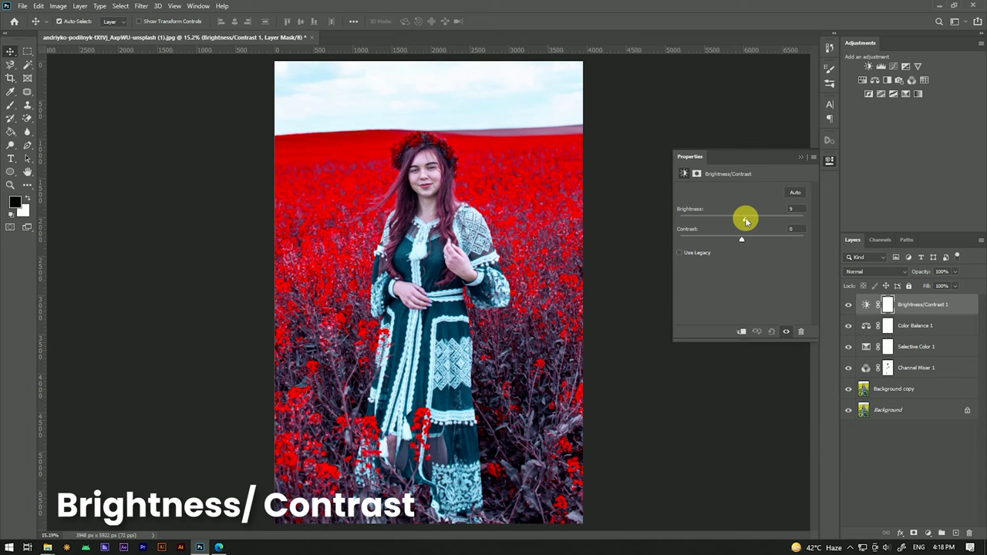
click(790, 209)
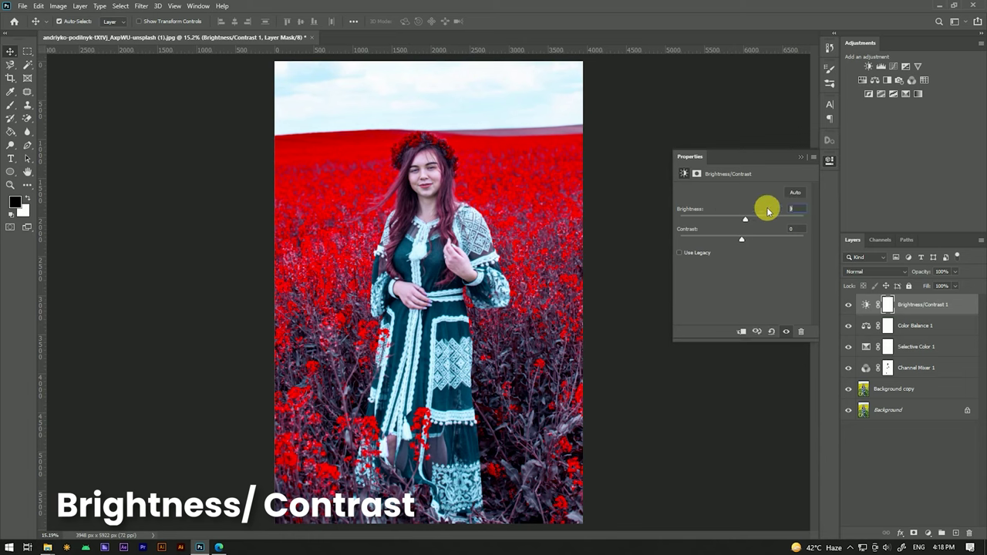
text(5)
click(780, 233)
text(10)
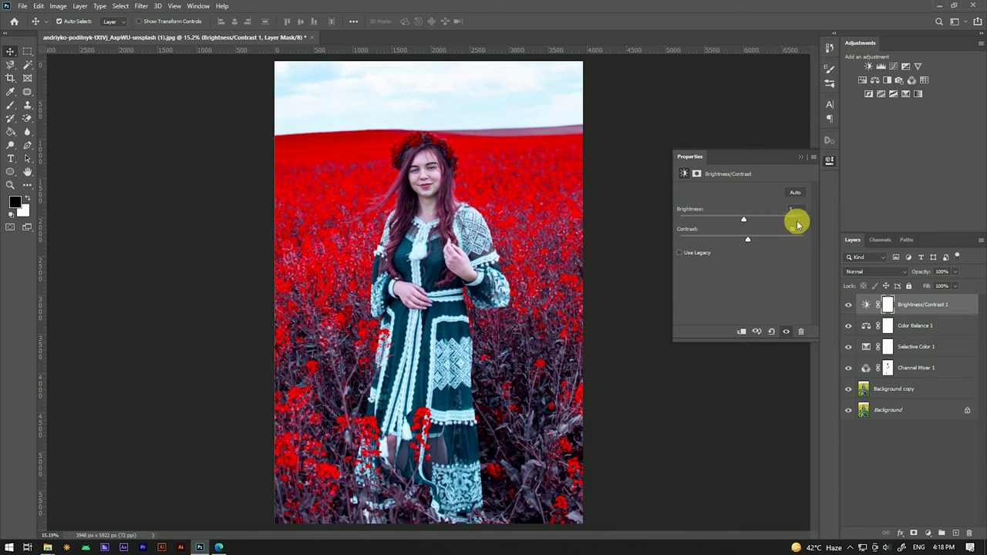
click(801, 158)
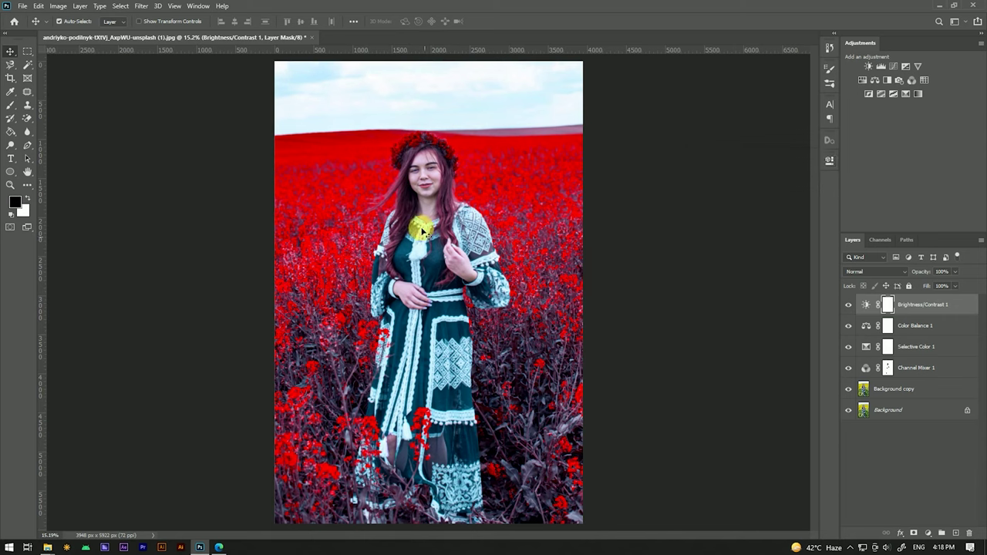
click(419, 222)
scroll(424, 177, up, 3)
scroll(443, 177, down, 2)
scroll(462, 183, down, 2)
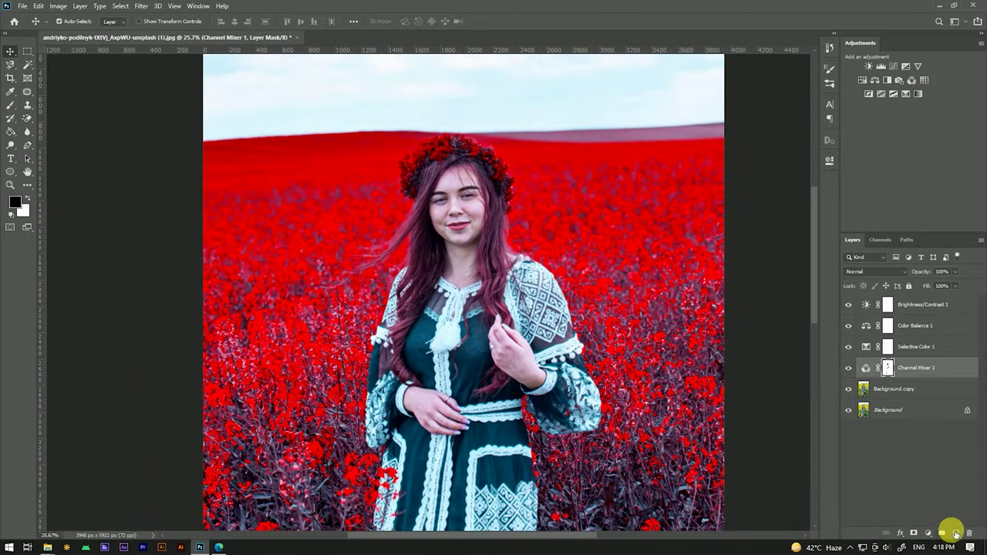
- Create a new layer above Color Balance 1 and set the foreground colour to white (ffffff)
click(910, 324)
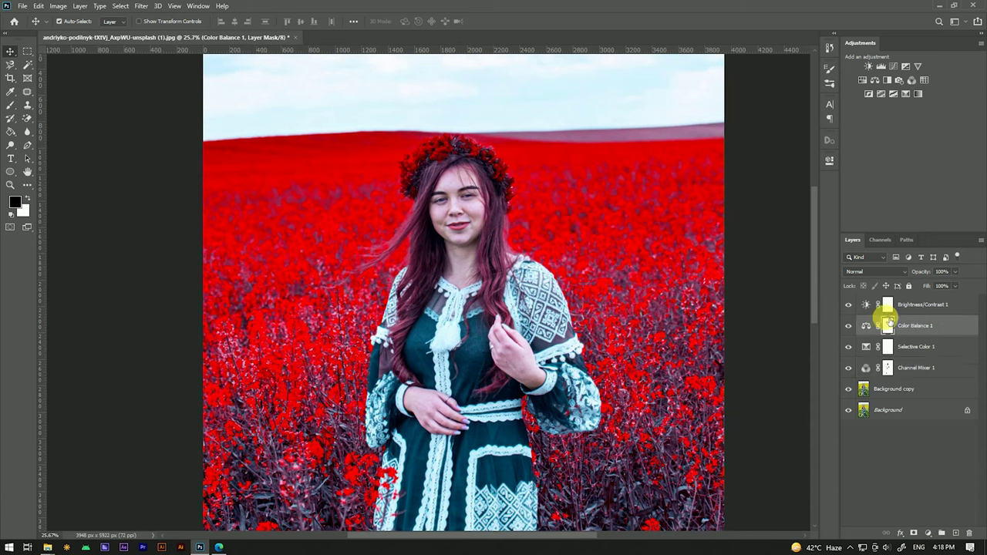
click(955, 533)
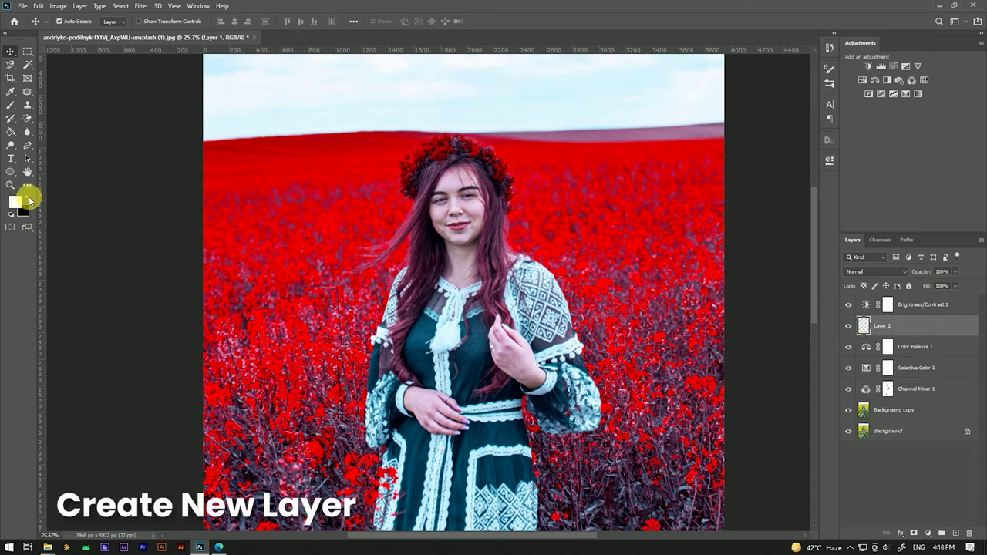
click(14, 202)
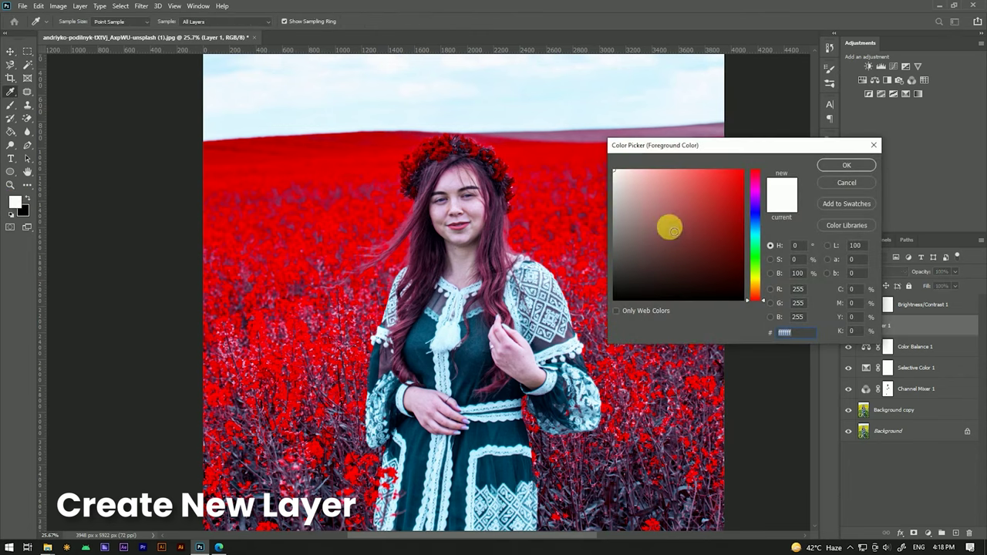
drag(809, 333, 763, 334)
click(841, 164)
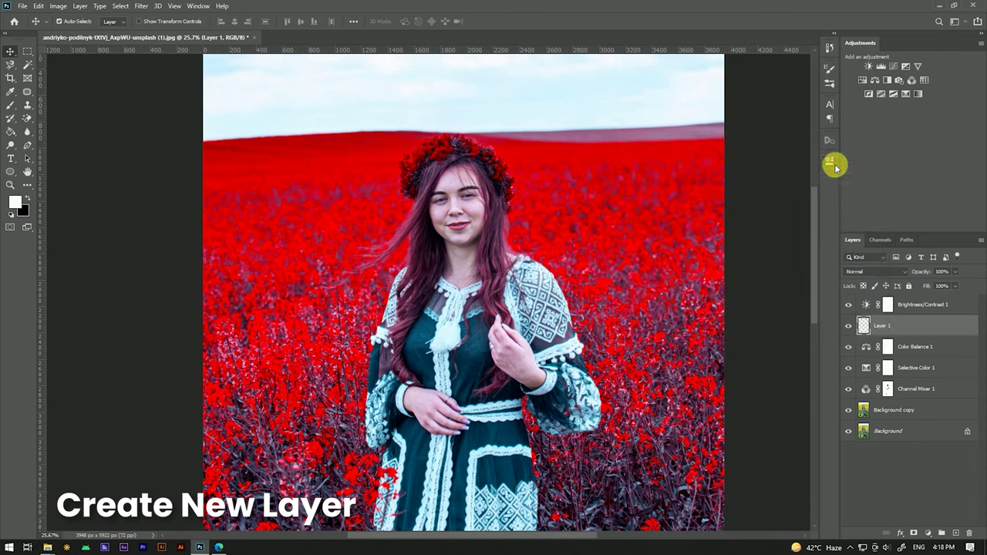
- Fill Layer 1 entirely with white using the Paint Bucket
click(10, 131)
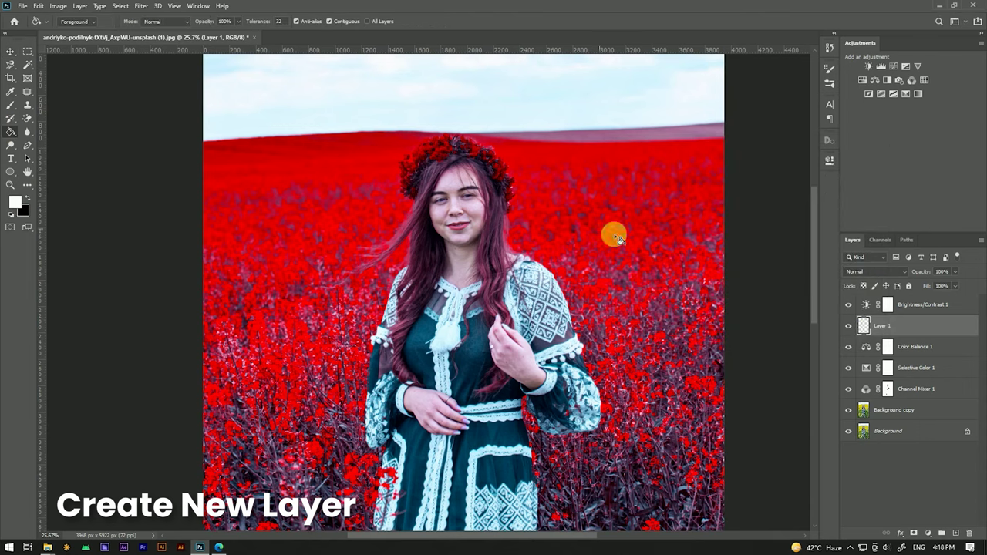
click(553, 277)
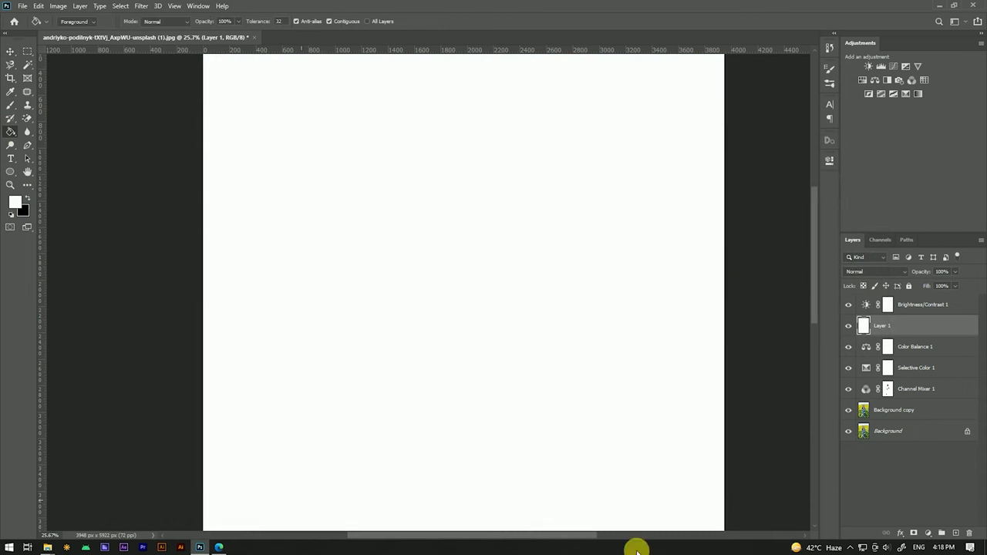
scroll(508, 220, down, 2)
scroll(511, 222, down, 3)
scroll(509, 221, up, 1)
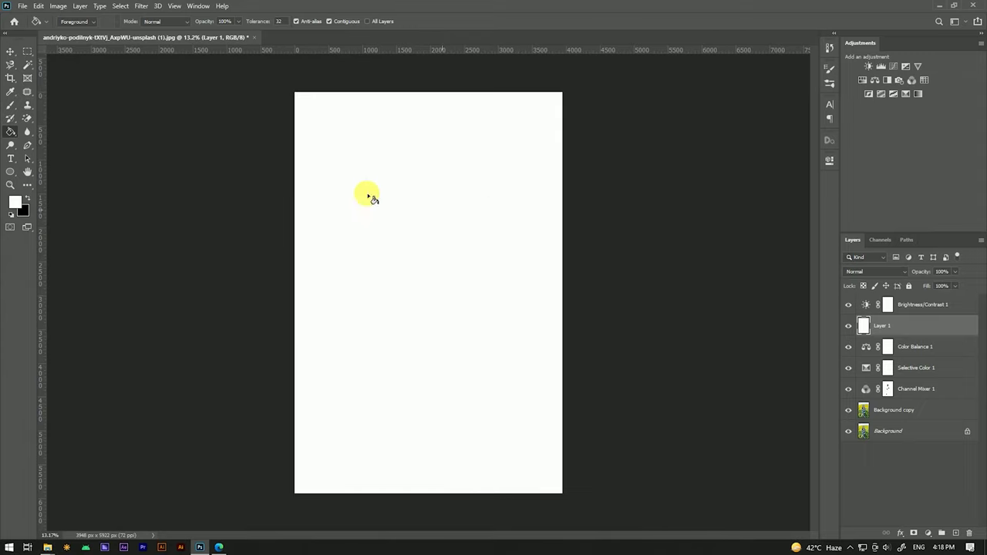
click(10, 51)
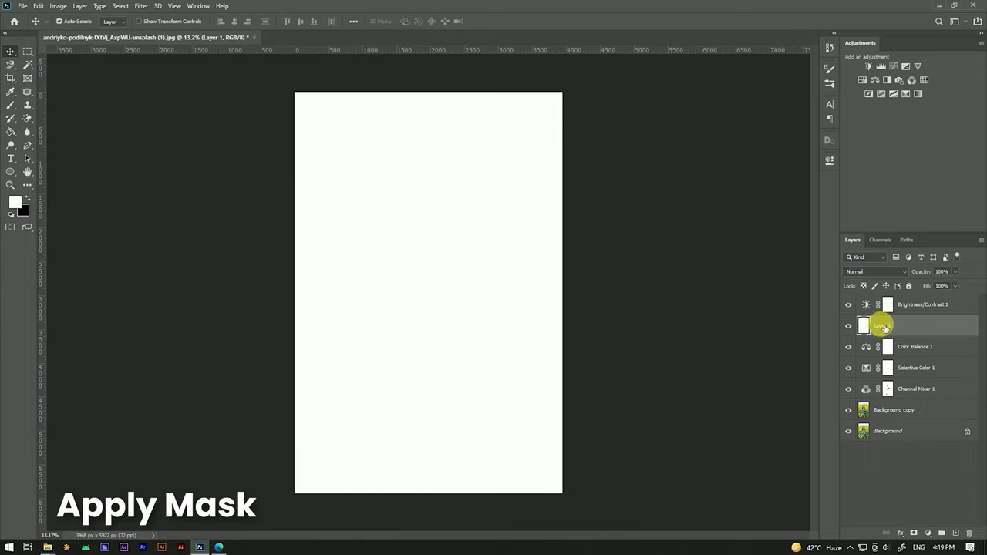
- Add a layer mask to the white Layer 1 and set its blend mode to Soft Light
click(914, 533)
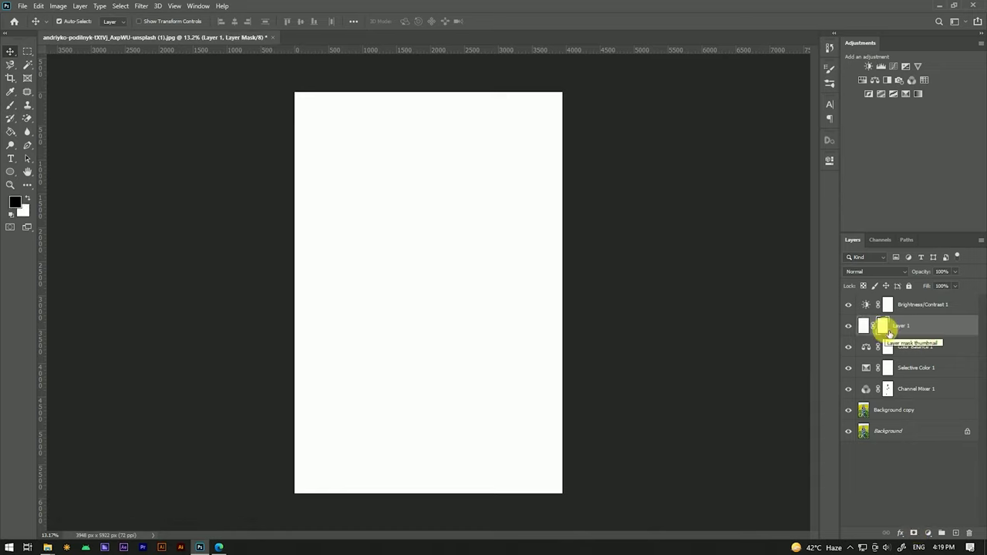
click(861, 273)
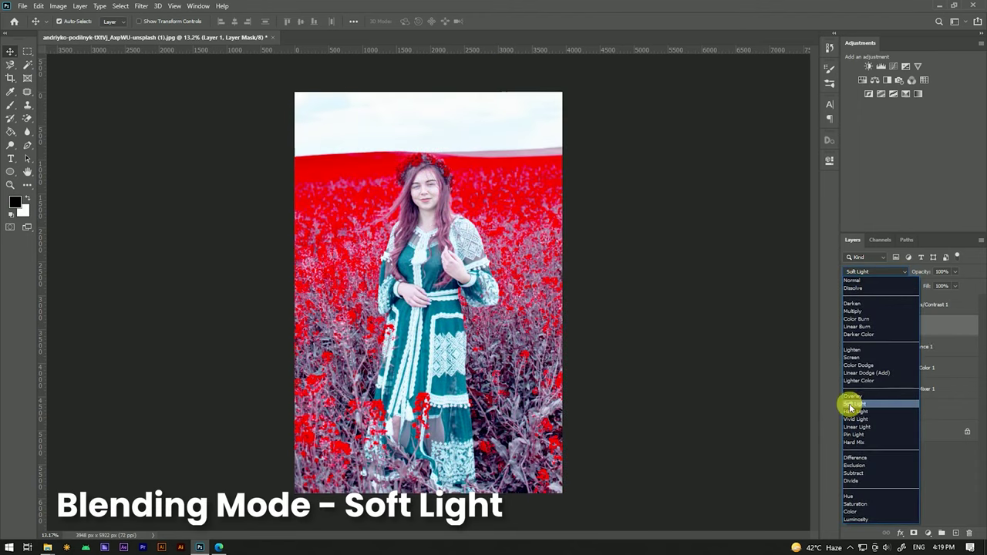
click(858, 404)
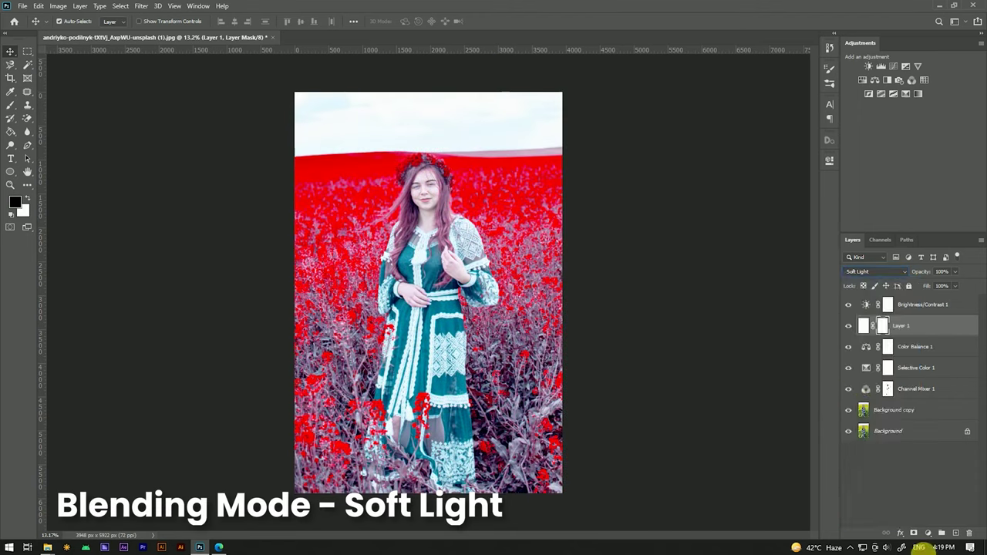
click(7, 106)
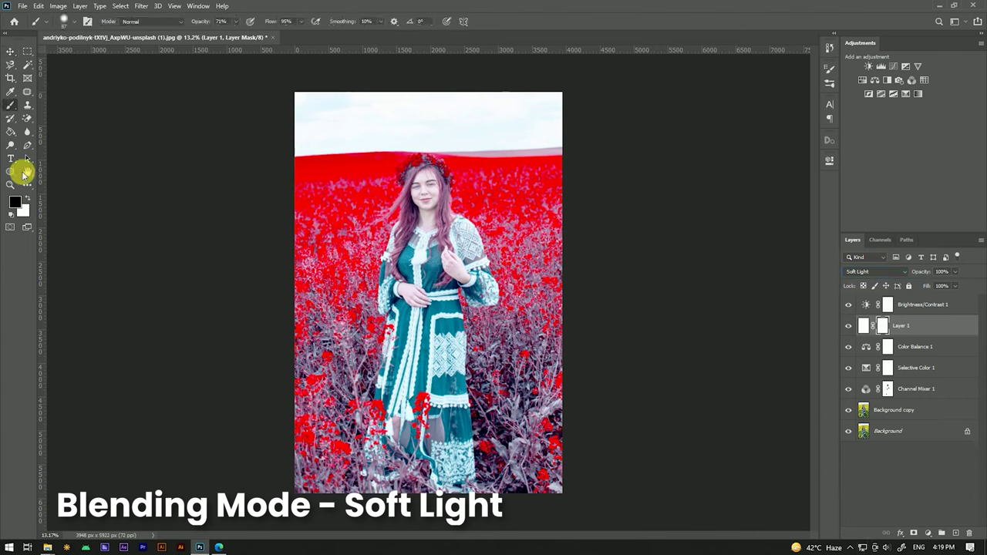
click(15, 202)
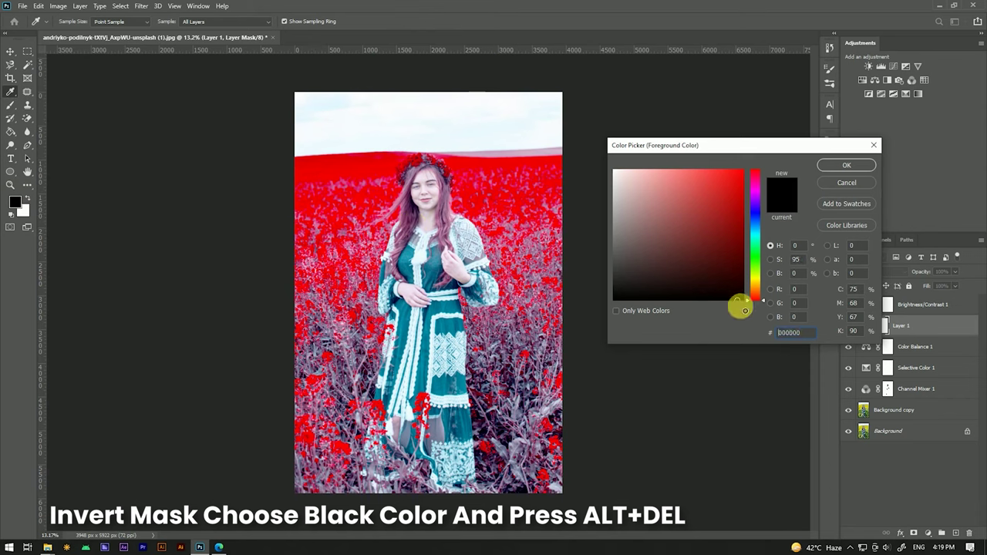
- Fill Layer 1's mask with black 000000 so the Soft Light lightening is hidden everywhere
click(741, 294)
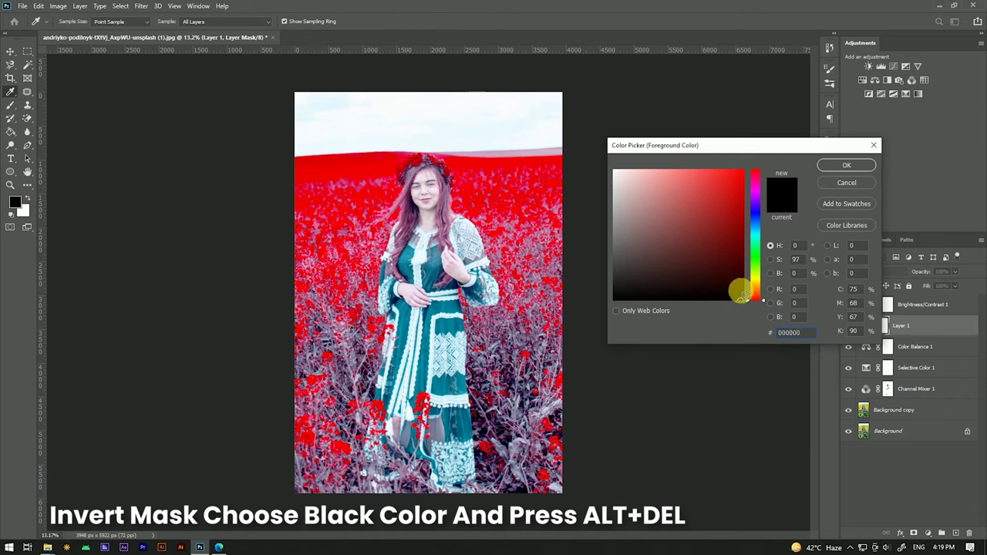
click(827, 167)
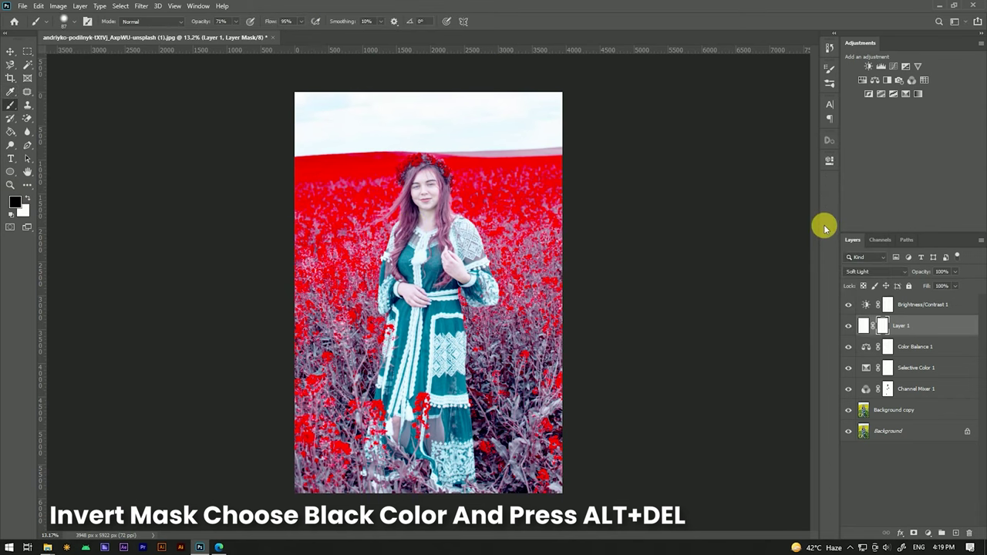
key(alt+Delete)
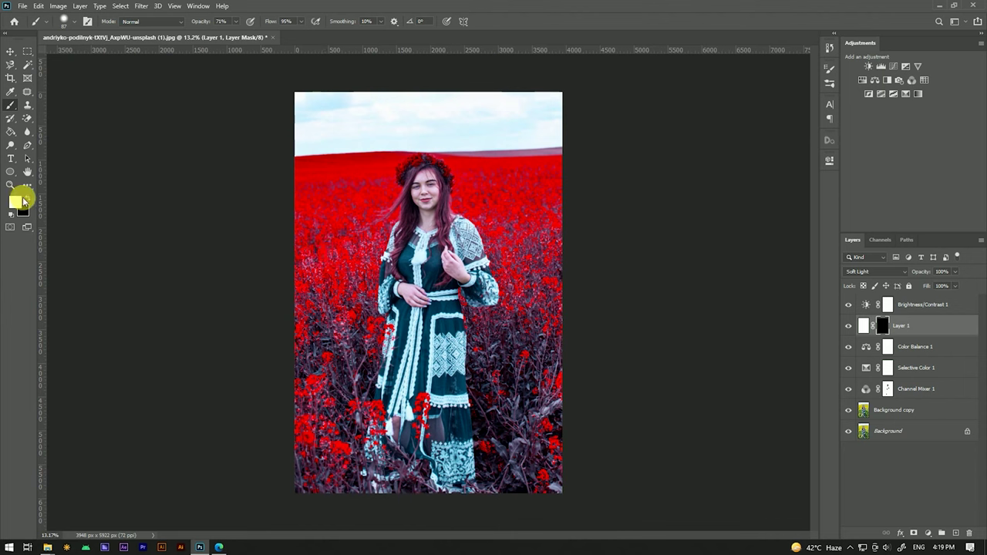
click(16, 200)
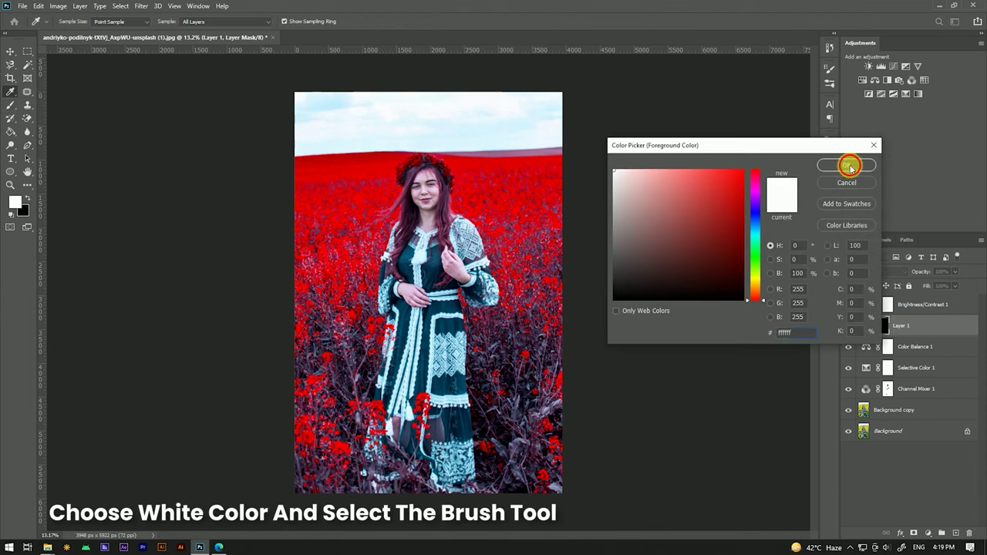
- With white and a 94 px brush, paint the mask over the forehead, cheeks and chin
click(847, 165)
scroll(334, 165, up, 3)
scroll(538, 200, up, 5)
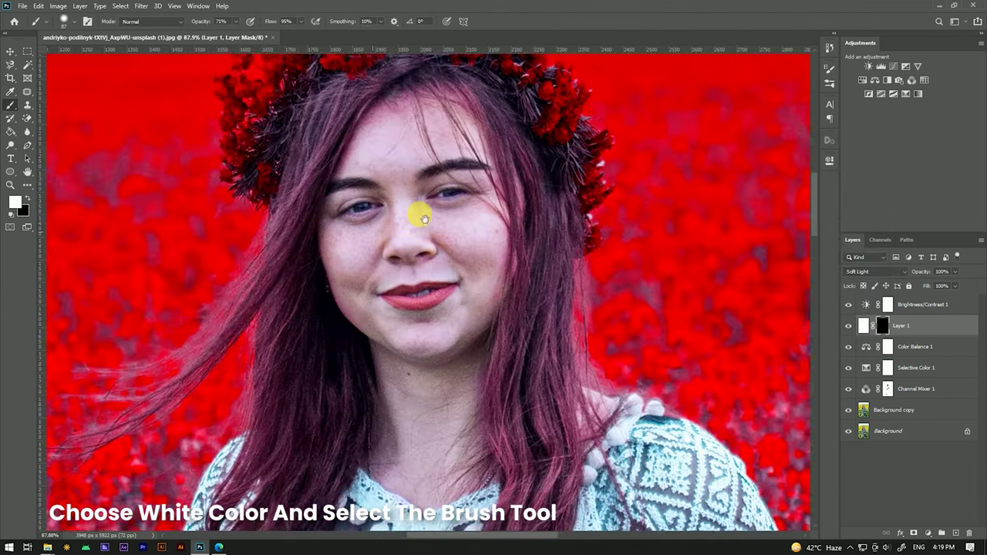
click(64, 20)
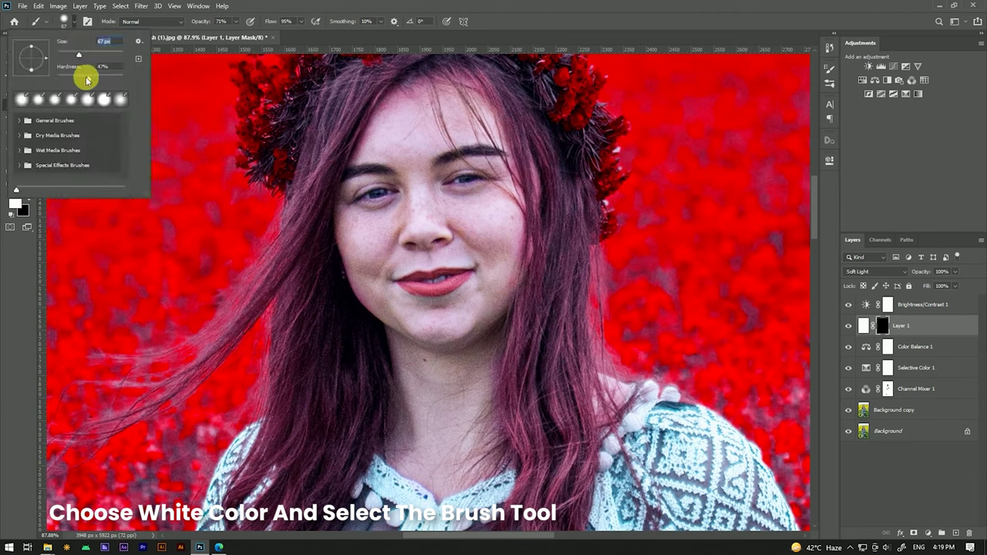
click(429, 202)
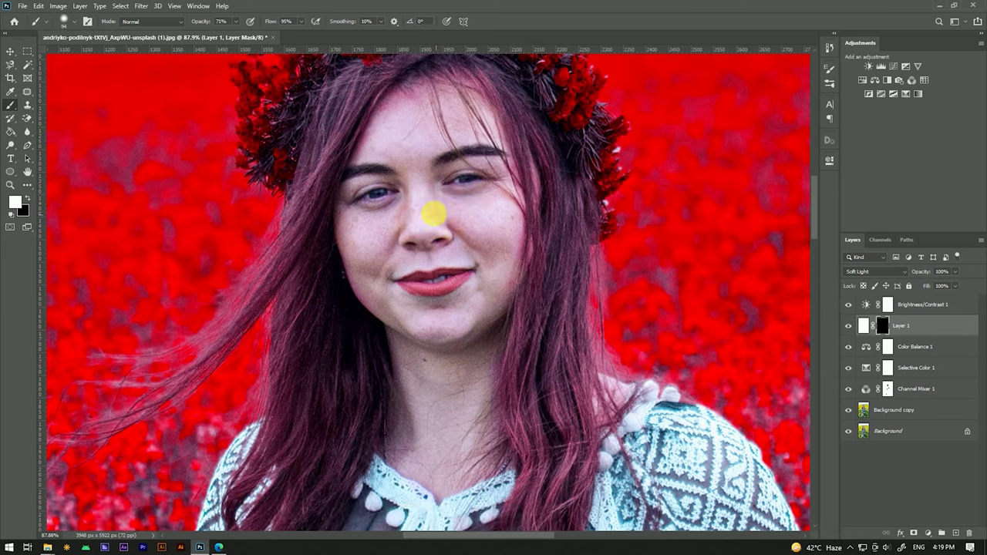
mouse_move(434, 143)
mouse_down()
mouse_move(386, 229)
mouse_move(445, 145)
mouse_move(464, 224)
mouse_up()
mouse_move(447, 127)
mouse_down()
mouse_move(478, 150)
mouse_move(463, 188)
mouse_move(496, 209)
mouse_move(474, 326)
mouse_move(427, 341)
mouse_move(445, 360)
mouse_move(419, 395)
mouse_move(420, 482)
mouse_move(452, 470)
mouse_move(480, 300)
mouse_move(480, 395)
mouse_move(499, 476)
mouse_move(434, 440)
mouse_move(599, 430)
mouse_move(453, 411)
mouse_move(405, 445)
mouse_up()
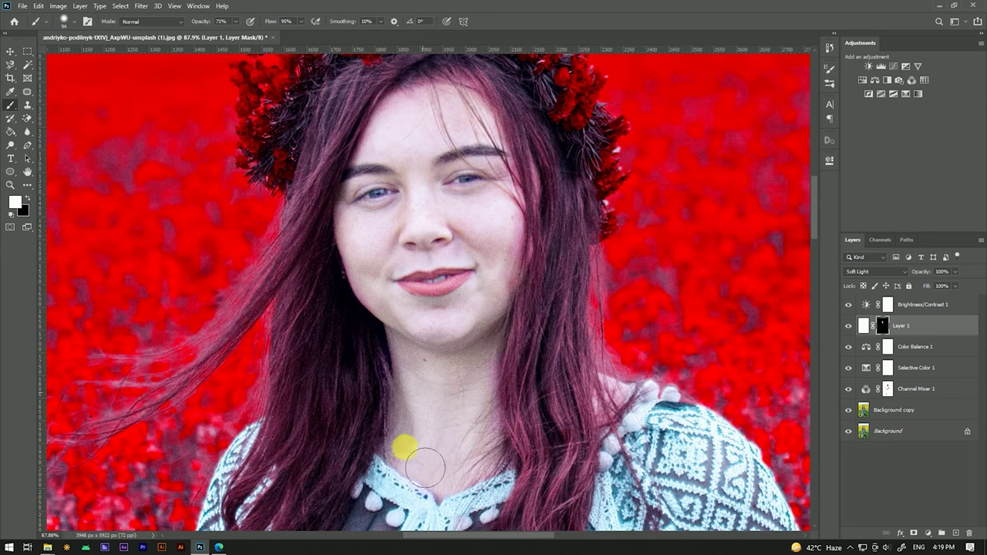
- Paint white into Layer 1's mask over the raised hand and the hand at her waist
scroll(471, 259, down, 3)
scroll(488, 246, down, 2)
scroll(542, 437, up, 4)
scroll(542, 436, up, 2)
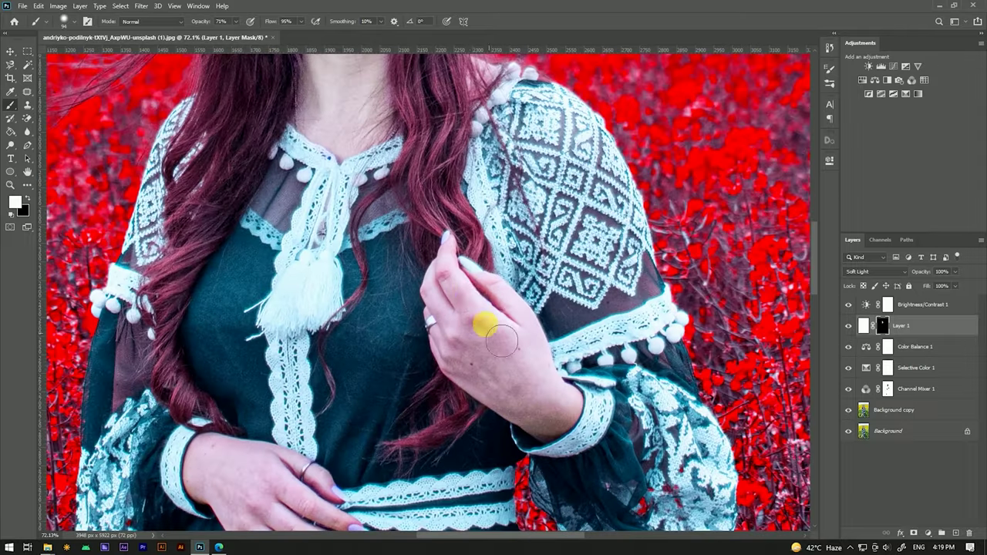
mouse_move(462, 337)
mouse_down()
mouse_move(505, 378)
mouse_move(491, 330)
mouse_move(527, 417)
mouse_move(564, 432)
mouse_move(579, 416)
mouse_move(546, 428)
mouse_up()
scroll(353, 418, down, 3)
scroll(379, 390, up, 2)
scroll(370, 412, up, 2)
scroll(378, 311, up, 1)
mouse_move(378, 310)
mouse_down()
mouse_move(378, 293)
mouse_move(375, 326)
mouse_move(420, 289)
mouse_move(484, 322)
mouse_move(446, 381)
mouse_move(446, 401)
mouse_move(501, 405)
mouse_move(481, 354)
mouse_move(543, 396)
mouse_move(525, 411)
mouse_move(431, 400)
mouse_up()
- Brighten the visible leg below the dress through Layer 1's mask
scroll(440, 328, down, 5)
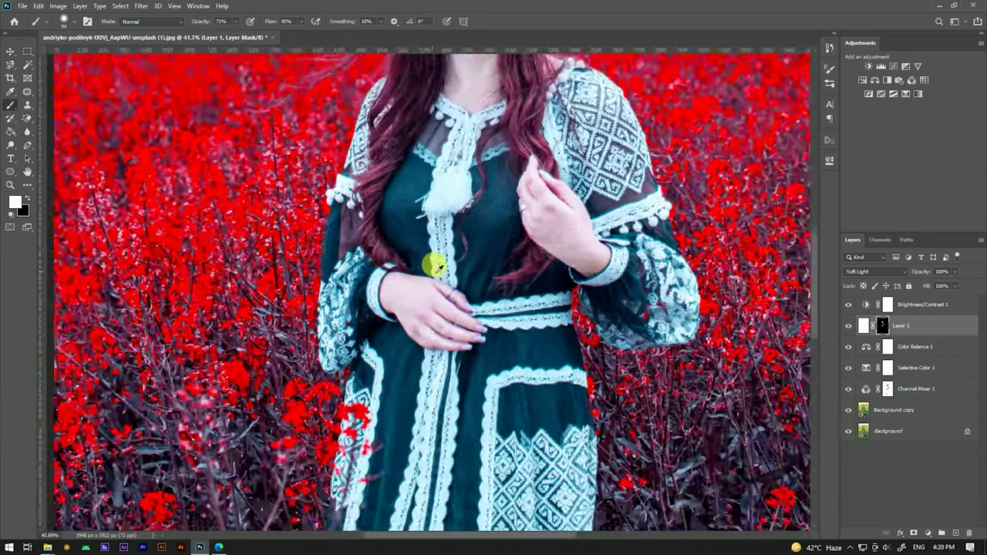
scroll(457, 378, up, 2)
scroll(410, 447, up, 1)
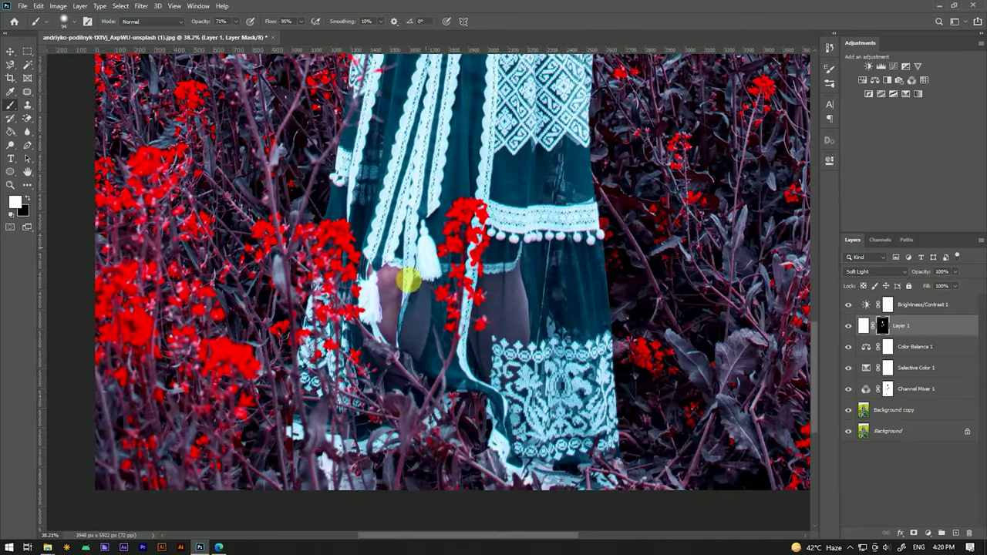
scroll(406, 280, up, 1)
mouse_move(382, 256)
mouse_down()
mouse_move(379, 387)
mouse_move(357, 260)
mouse_move(394, 288)
mouse_move(381, 378)
mouse_move(359, 260)
mouse_up()
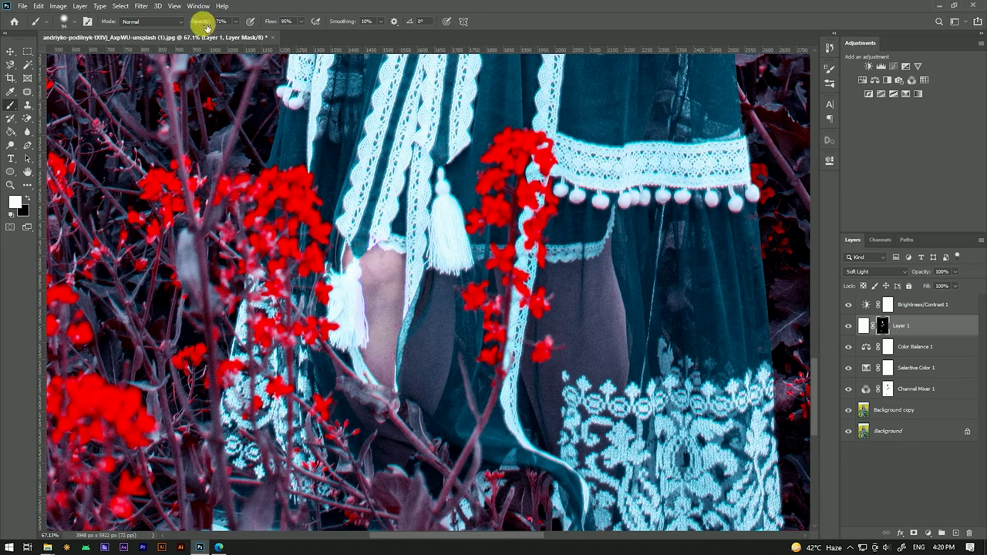
- Set the brush to 16% opacity and 19% flow, faintly brightening the right leg
drag(180, 21, 273, 20)
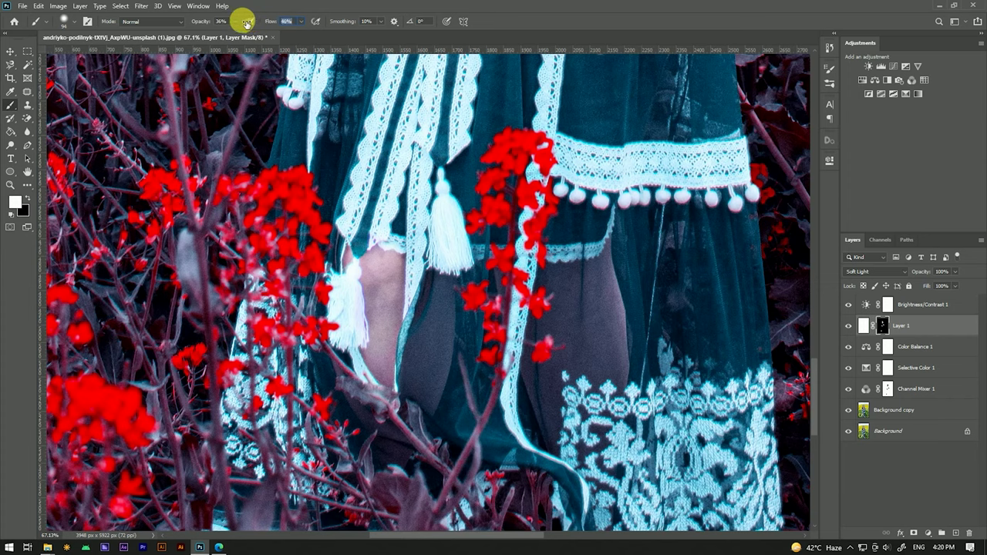
drag(584, 282, 599, 347)
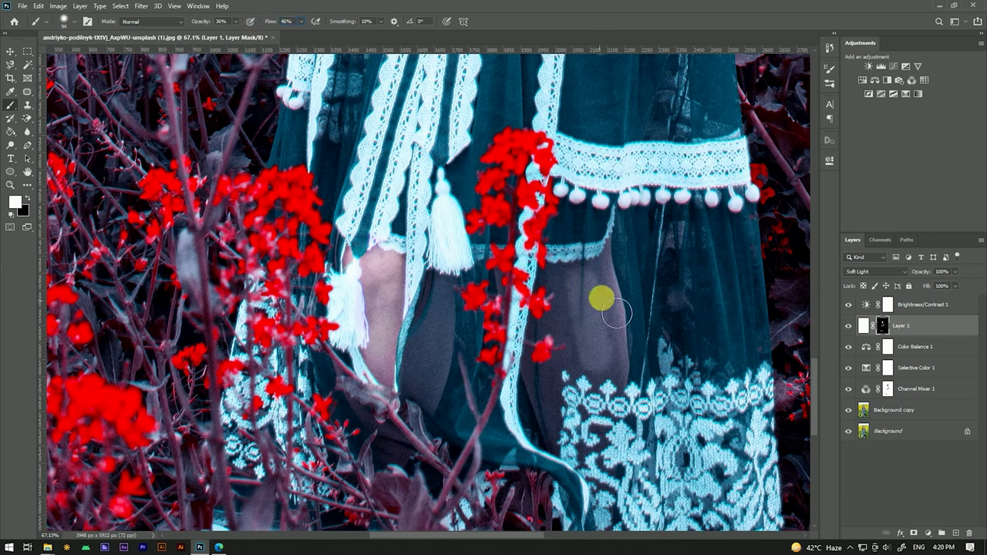
click(192, 23)
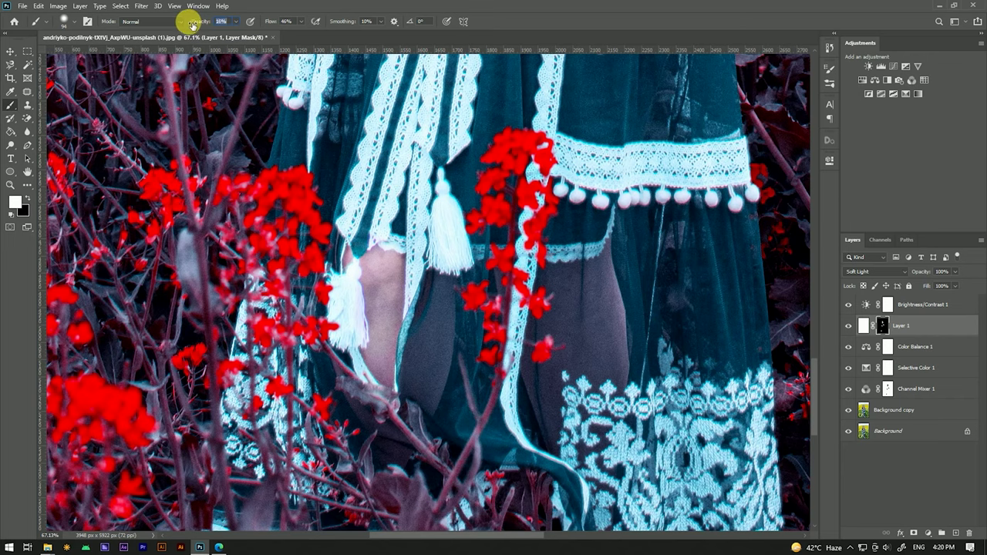
drag(263, 21, 250, 22)
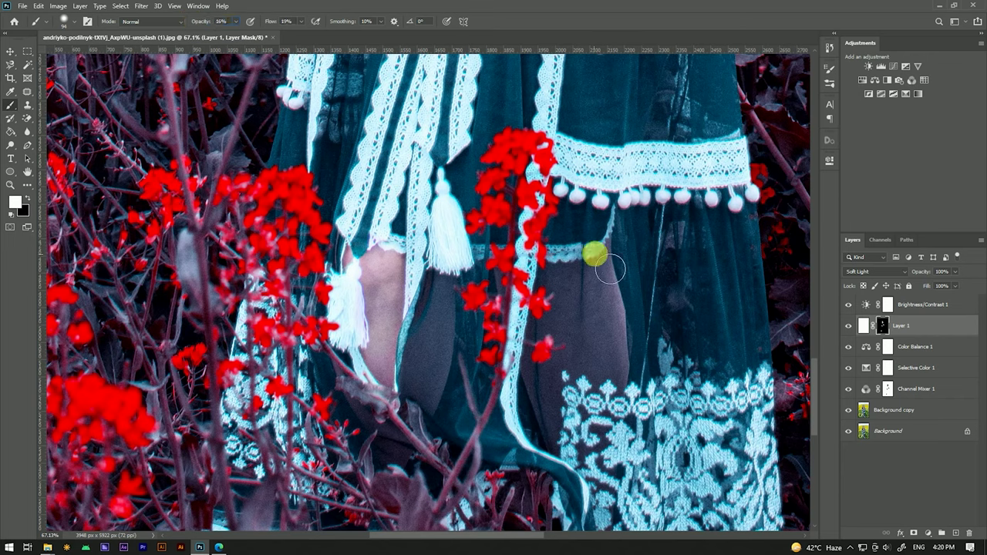
- Lightly paint white over the legs and dark tights beside the flowers
drag(613, 381, 566, 372)
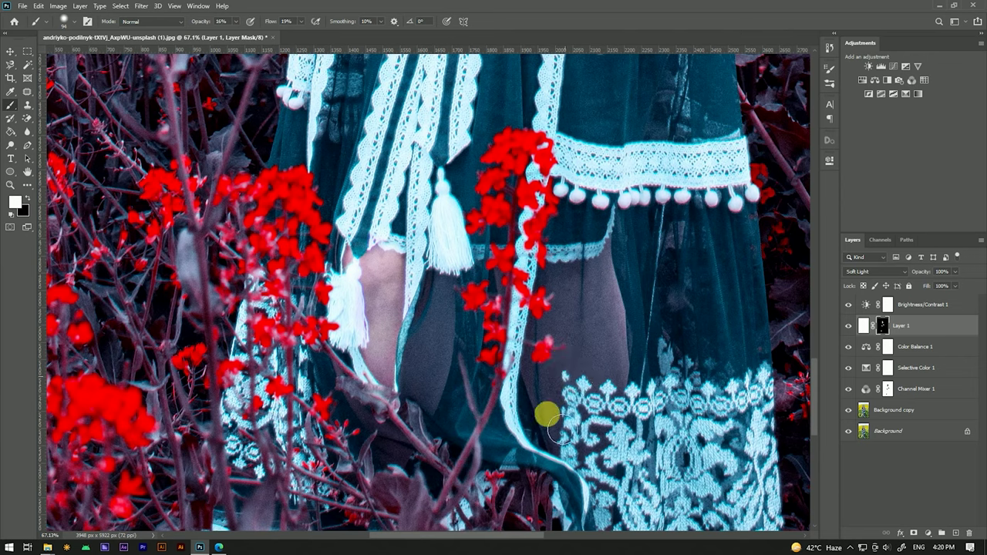
mouse_move(485, 341)
mouse_down()
mouse_move(429, 309)
mouse_move(418, 388)
mouse_move(441, 298)
mouse_move(415, 378)
mouse_up()
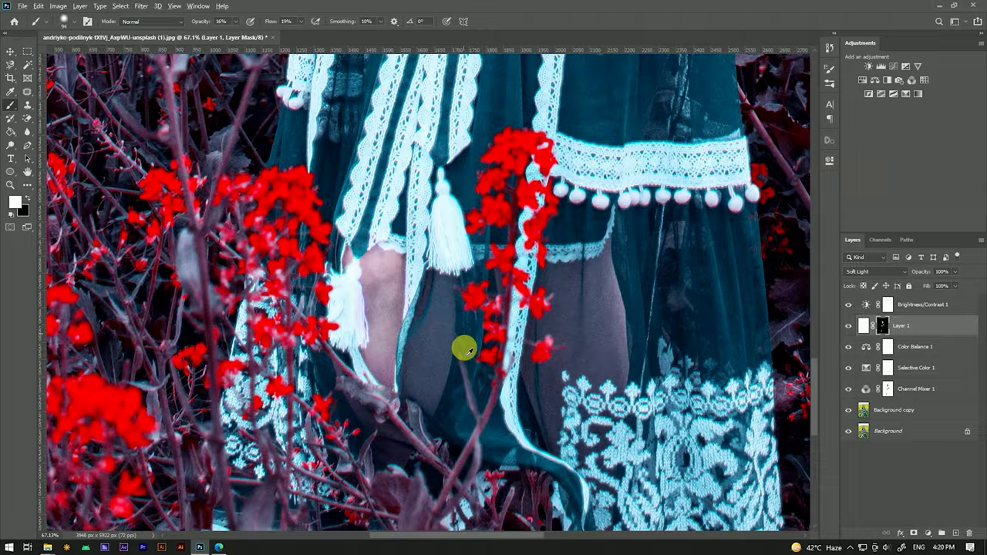
alt+scroll(463, 346, down, 3)
alt+scroll(500, 403, down, 2)
alt+scroll(465, 247, up, 1)
alt+scroll(467, 249, up, 3)
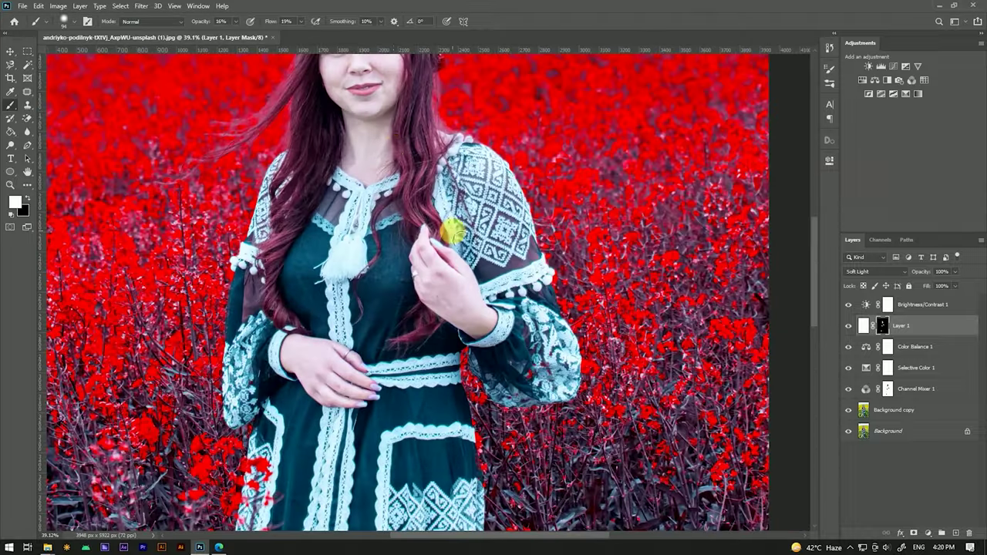
alt+scroll(452, 227, up, 2)
alt+scroll(379, 191, up, 3)
alt+scroll(410, 254, down, 2)
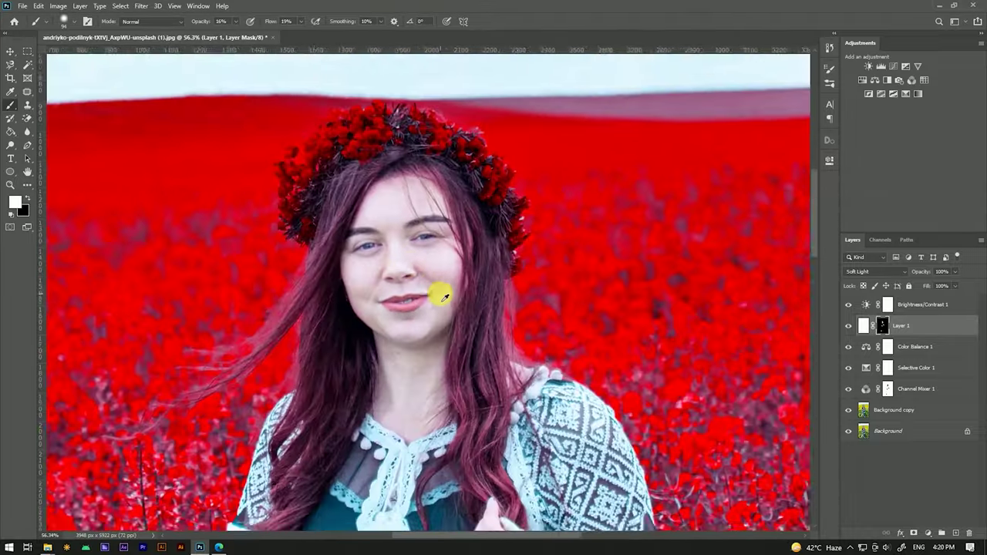
alt+scroll(441, 288, up, 2)
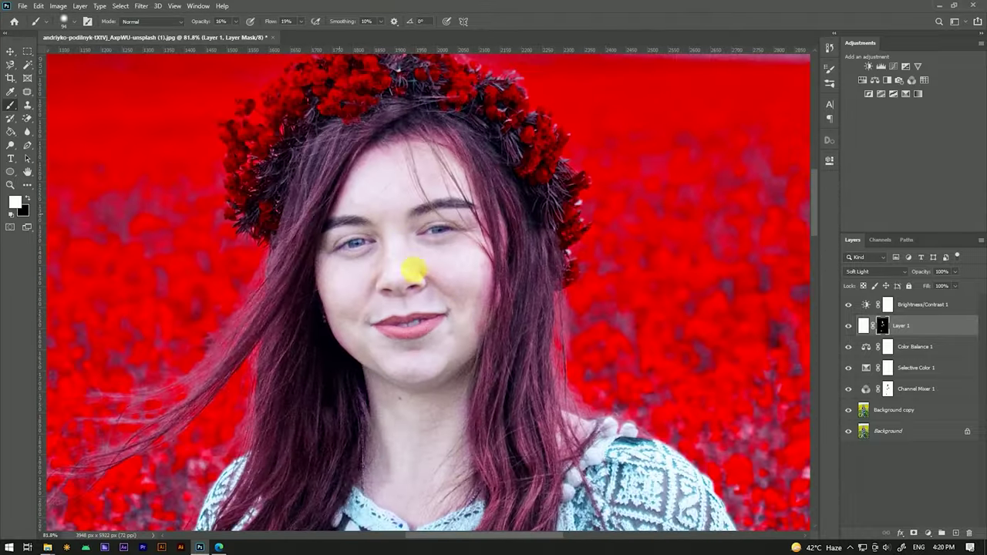
- Add a new Layer 2 and choose a magenta-red foreground colour for the lips
click(956, 533)
alt+scroll(433, 277, up, 2)
alt+scroll(405, 324, up, 2)
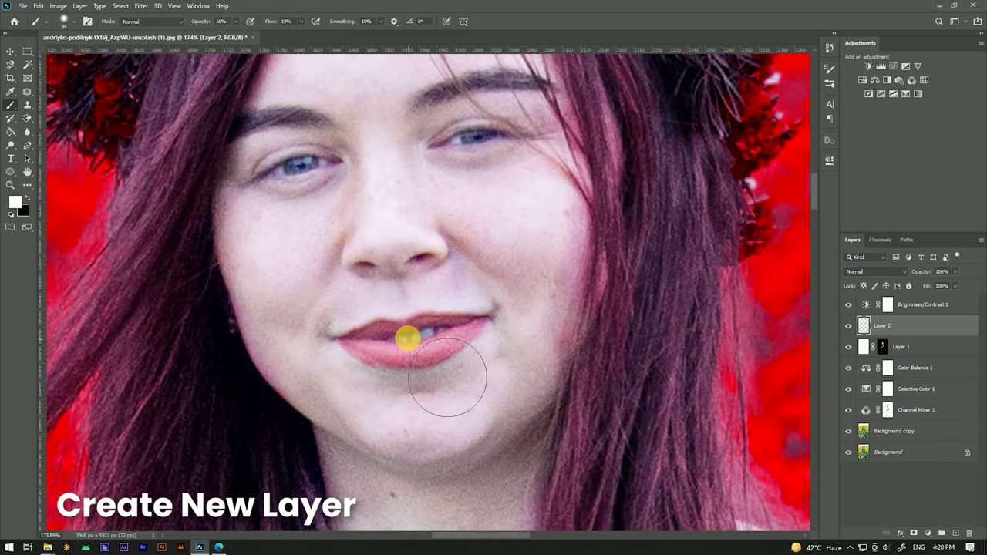
click(13, 201)
click(723, 203)
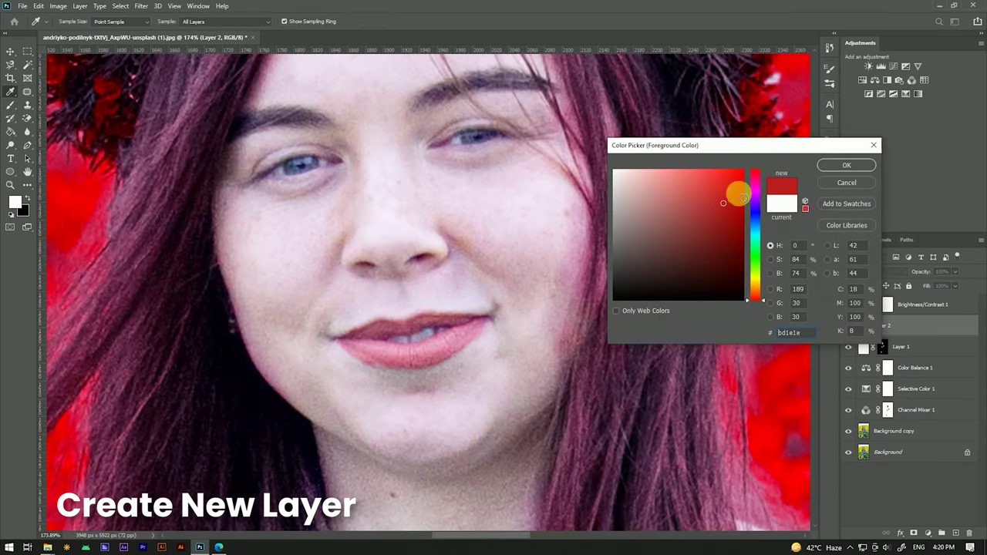
drag(755, 185, 753, 179)
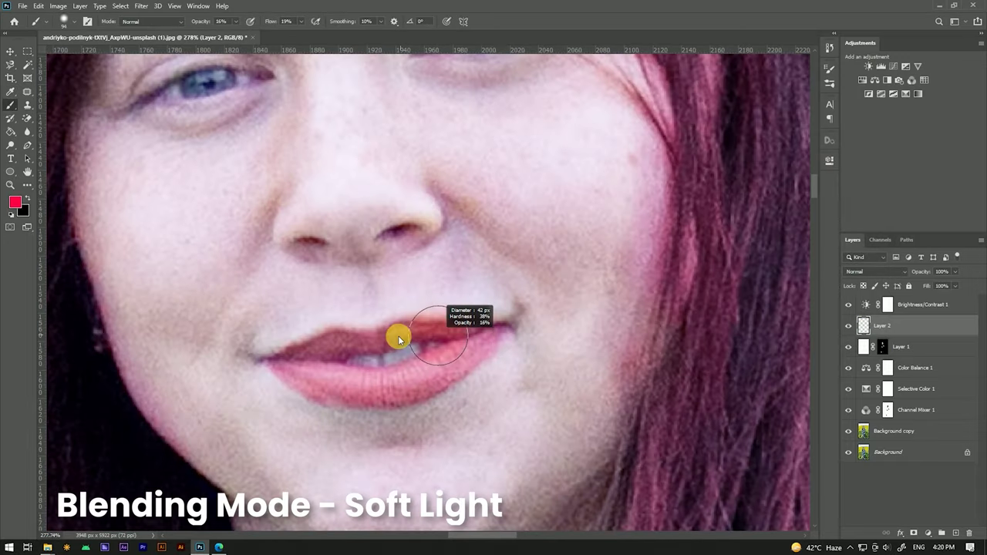
- Set Layer 2 to Soft Light and paint red over the lips with a small brush
drag(399, 340, 346, 375)
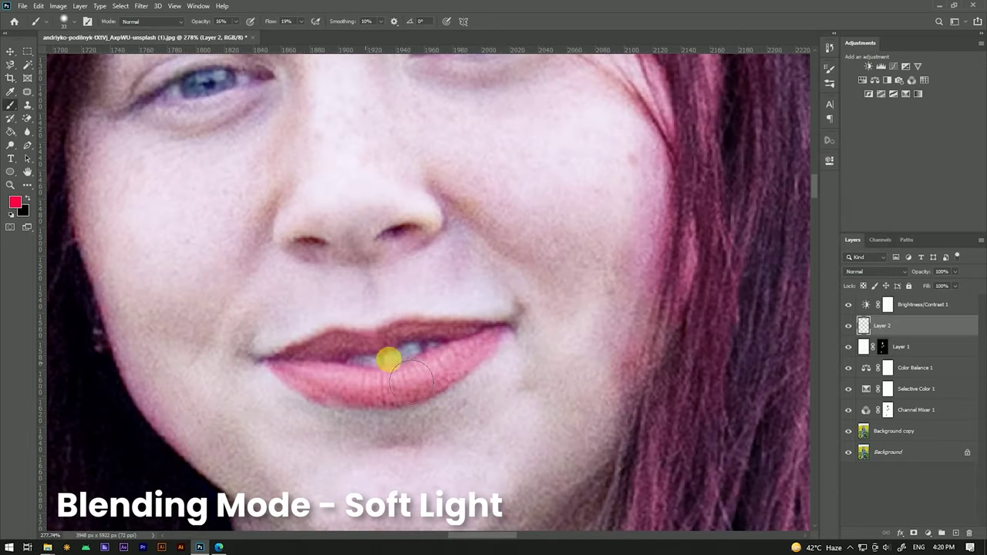
click(879, 270)
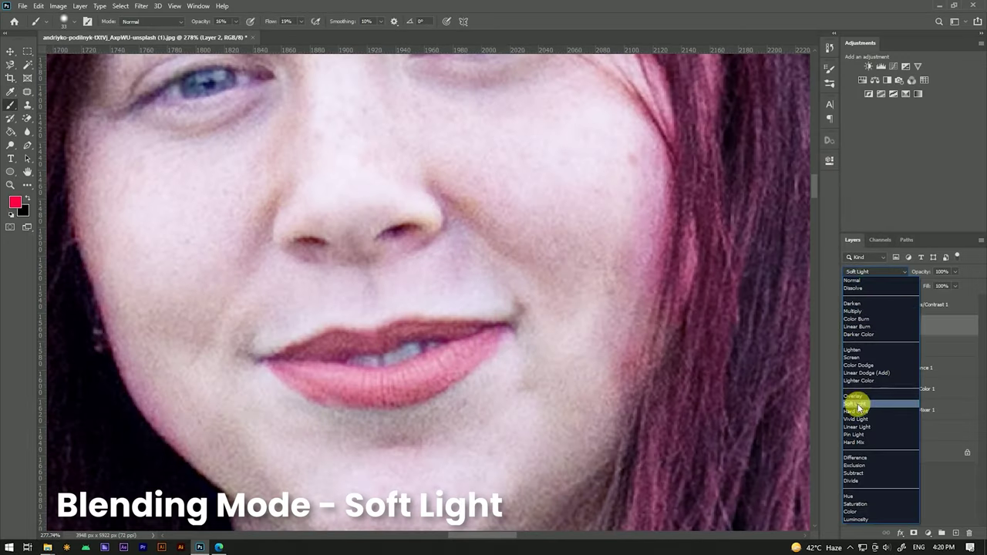
click(877, 389)
drag(363, 341, 313, 358)
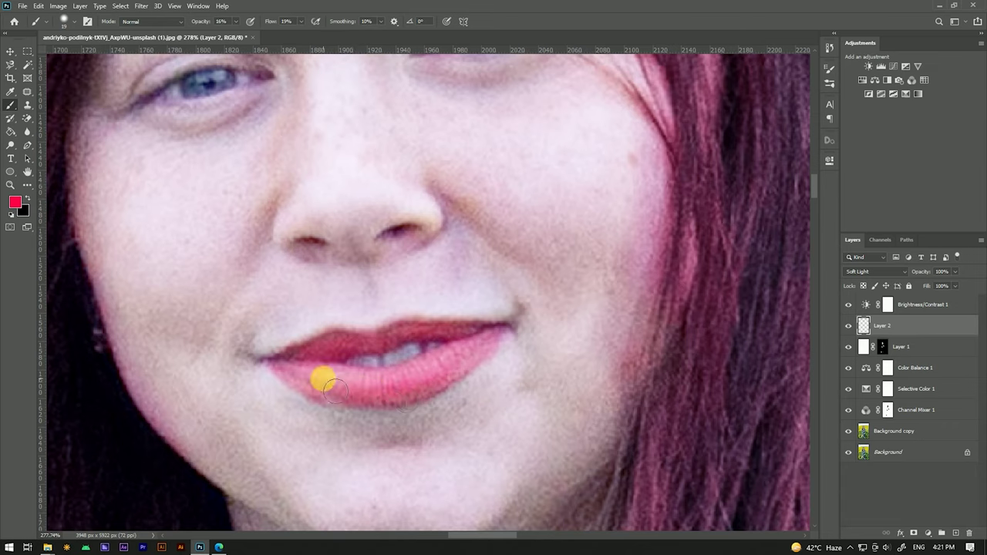
mouse_move(357, 380)
mouse_down()
mouse_move(375, 356)
mouse_move(474, 372)
mouse_move(481, 334)
mouse_move(337, 342)
mouse_move(291, 370)
mouse_up()
scroll(501, 339, down, 3)
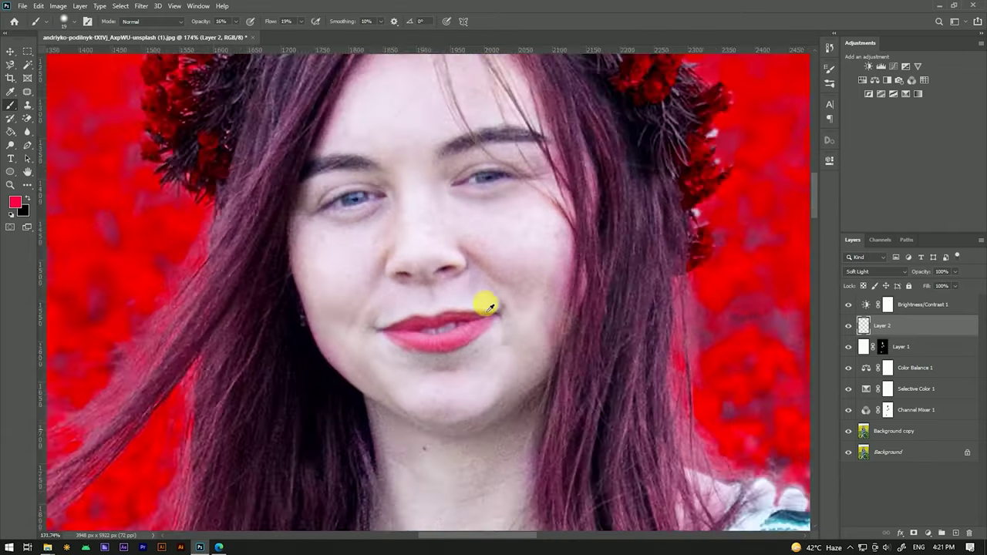
scroll(474, 289, down, 2)
scroll(468, 266, down, 2)
scroll(472, 254, down, 1)
scroll(478, 251, up, 2)
scroll(471, 264, up, 1)
scroll(465, 236, down, 3)
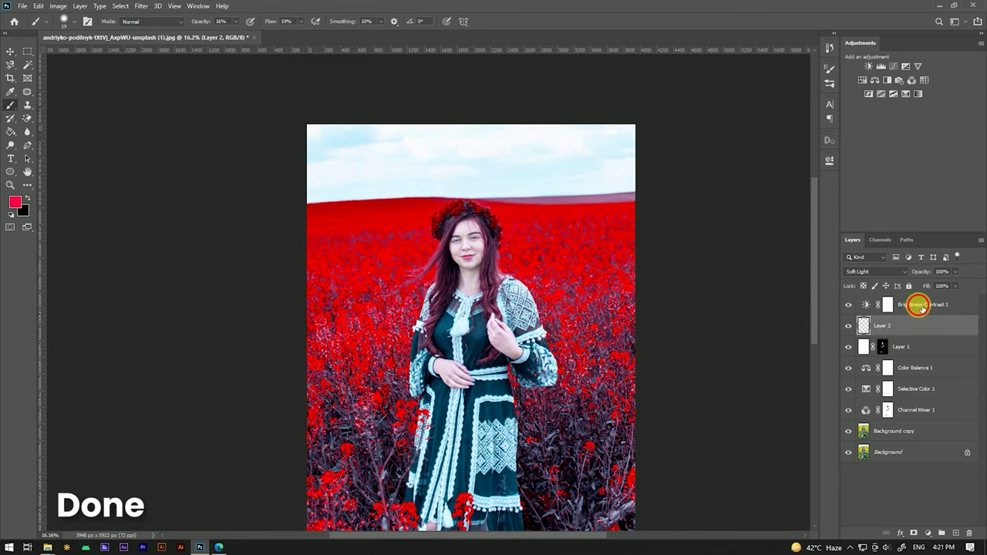
- Group Brightness/Contrast 1 through Channel Mixer 1 into Group 1 using Group from Layers
click(922, 305)
shift+click(918, 412)
right_click(911, 330)
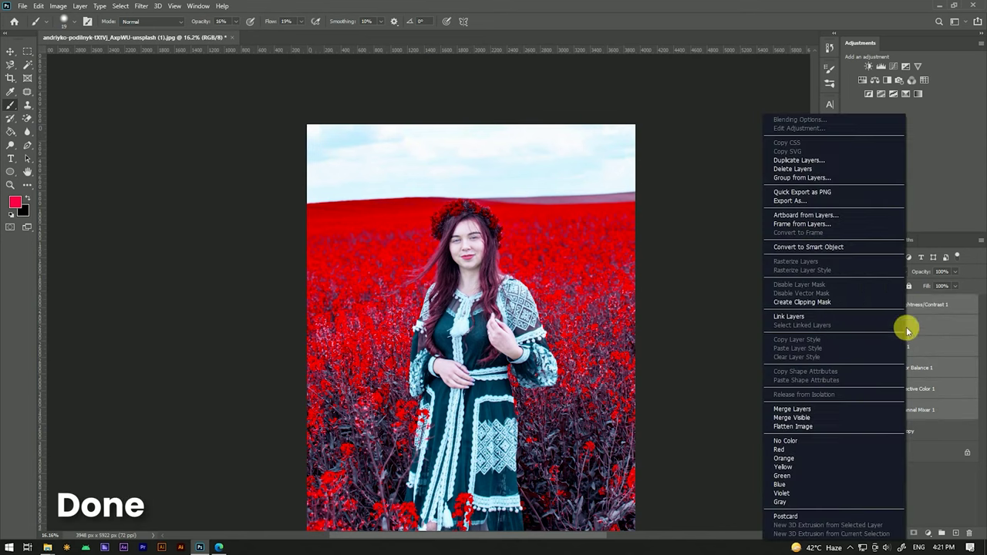
click(816, 179)
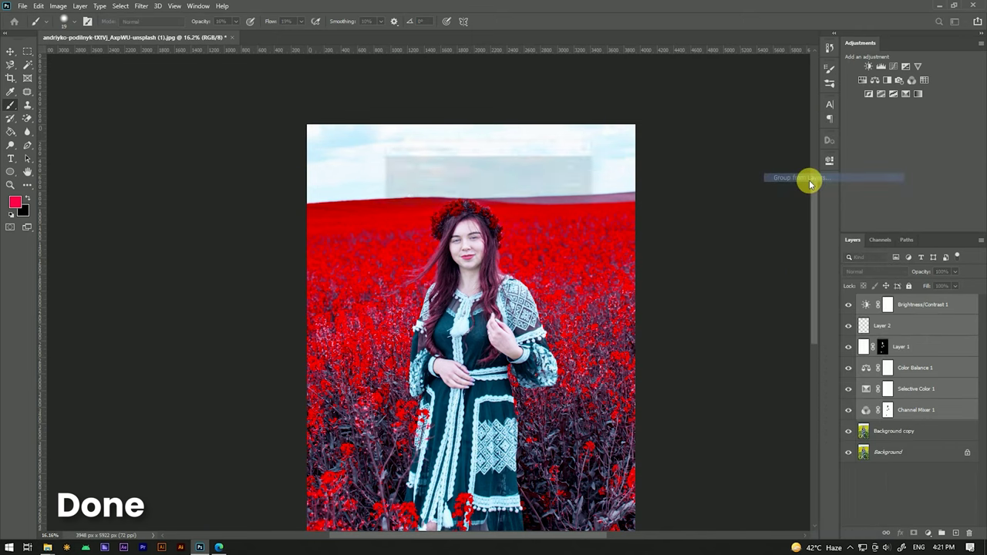
click(572, 172)
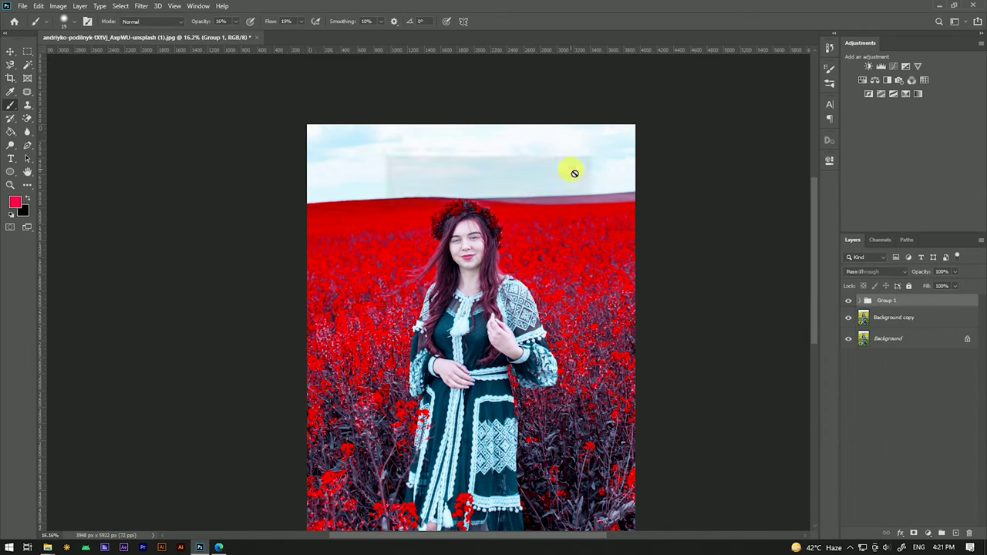
scroll(339, 155, down, 2)
click(8, 53)
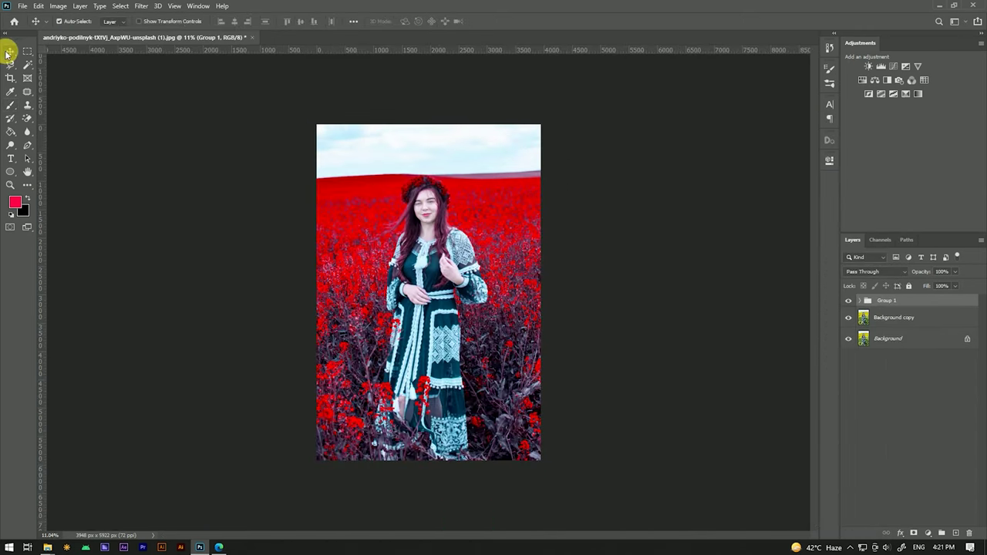
click(848, 301)
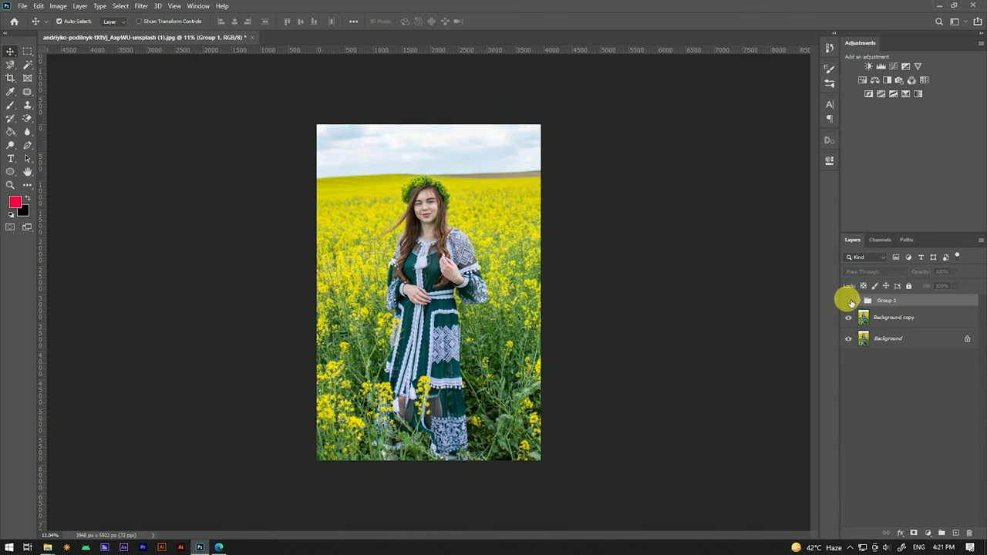
click(848, 301)
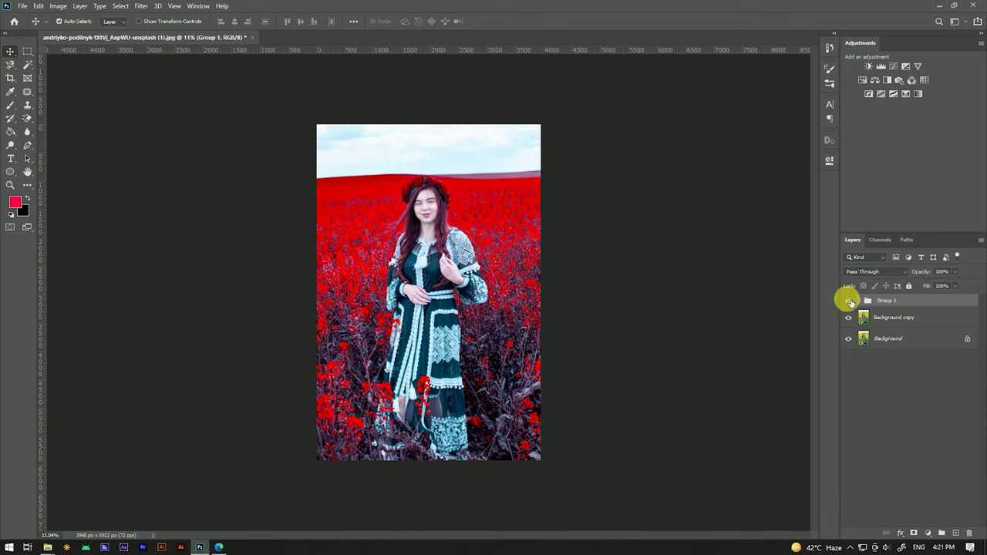
click(849, 301)
click(848, 301)
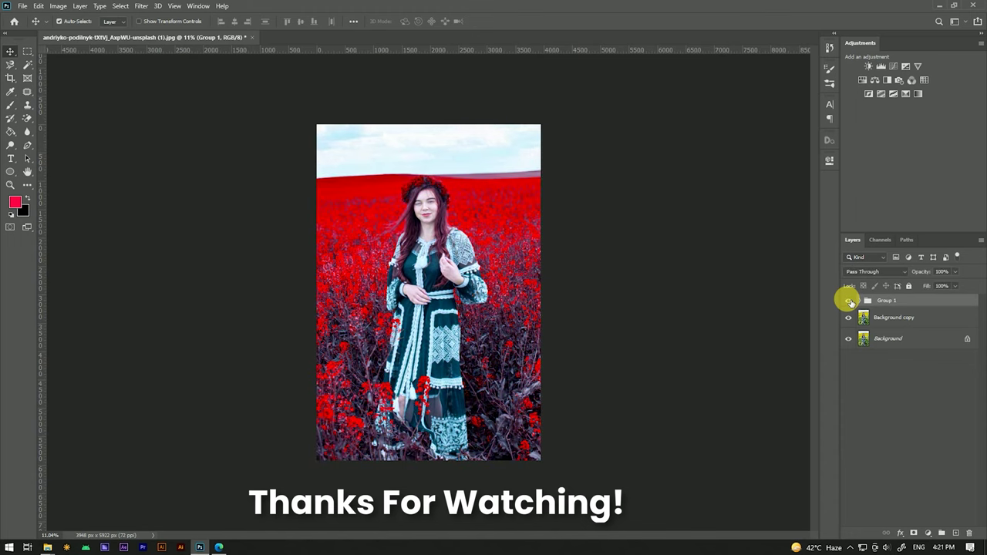
click(849, 301)
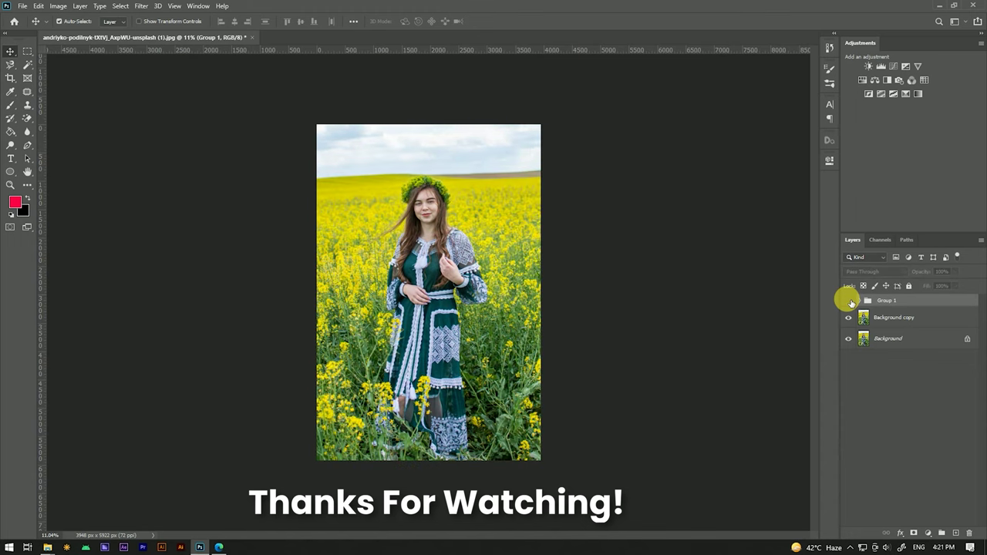
click(848, 301)
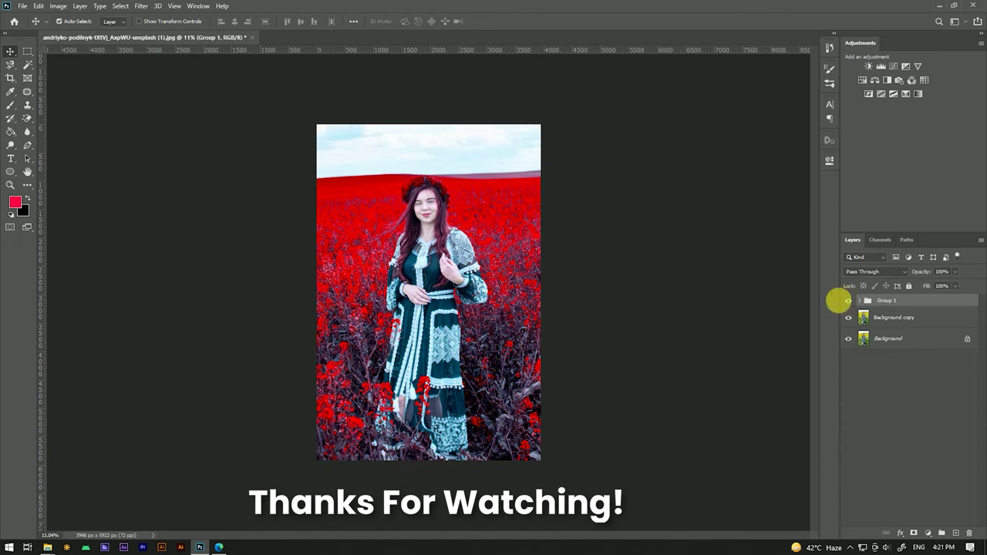
key(ctrl+0)
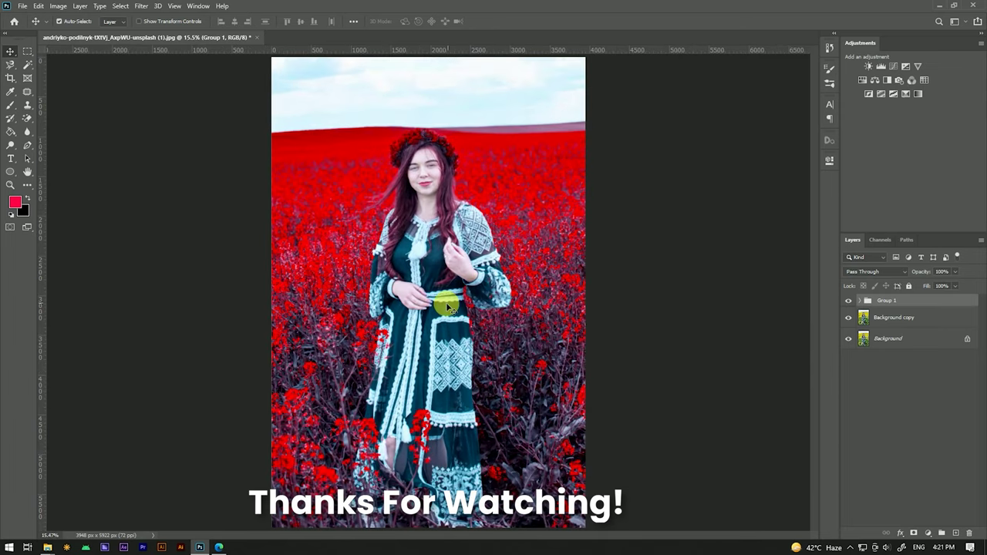